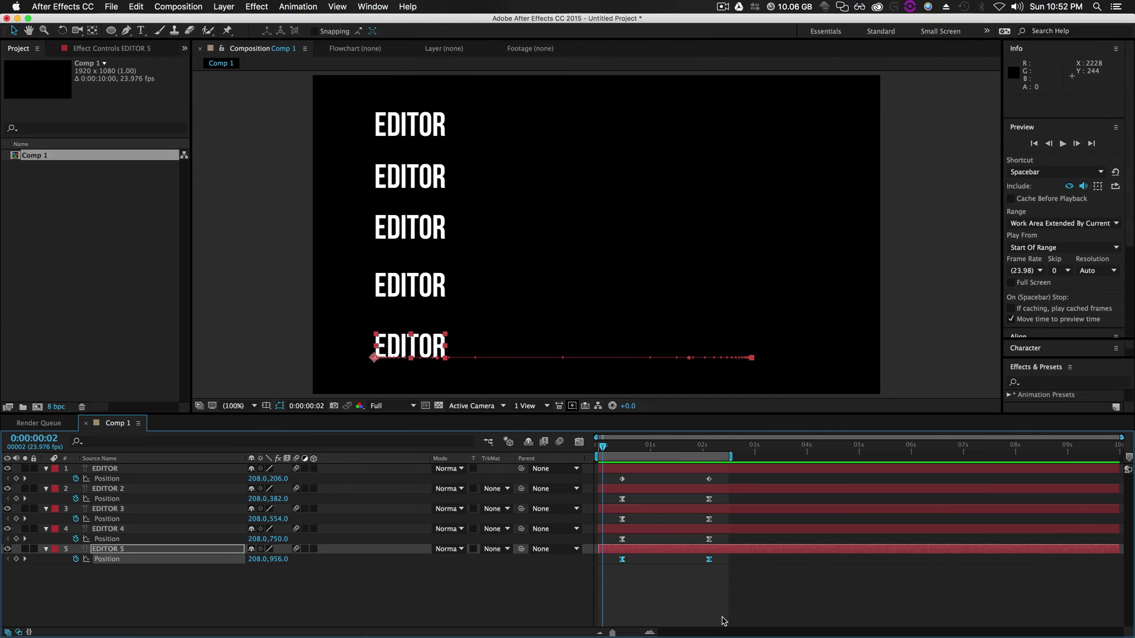
Rewind to frame 0 and preview the slide animation, stopping it partway with layer 1 selected
{"action": "left_click", "coordinate": [601, 558]}
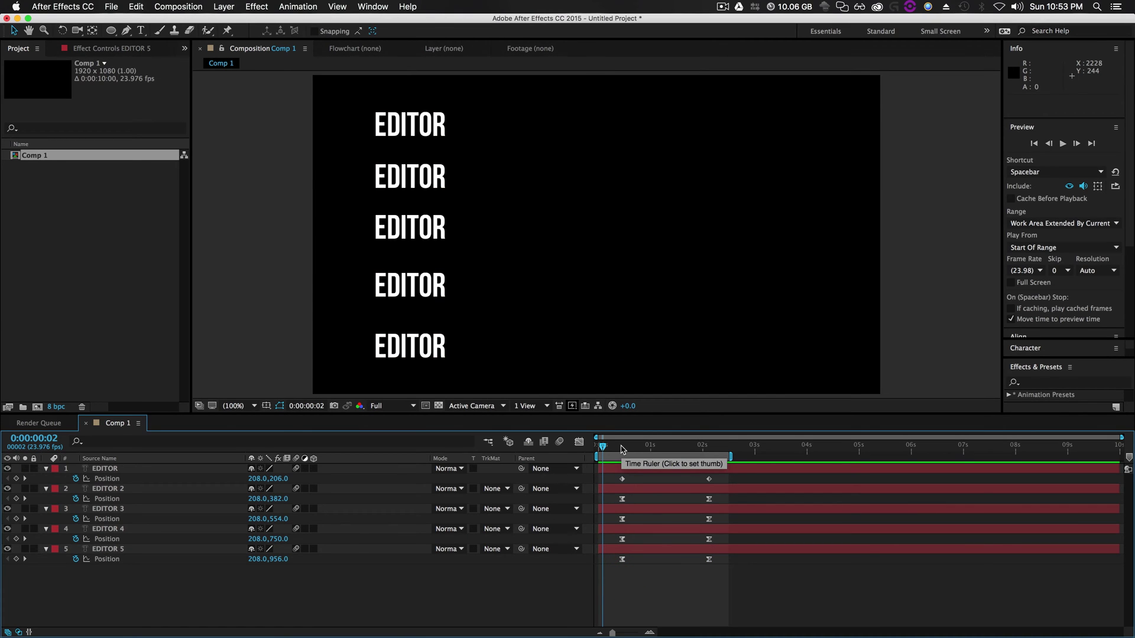
{"action": "left_click_drag", "start_coordinate": [627, 449], "coordinate": [597, 464]}
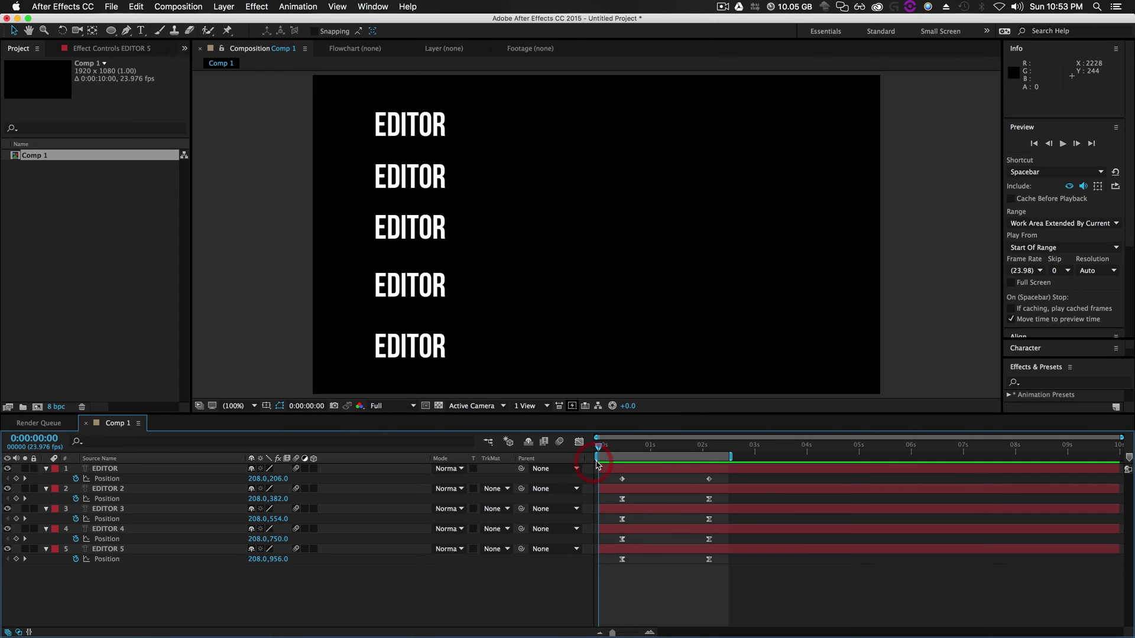
{"action": "key", "text": "space"}
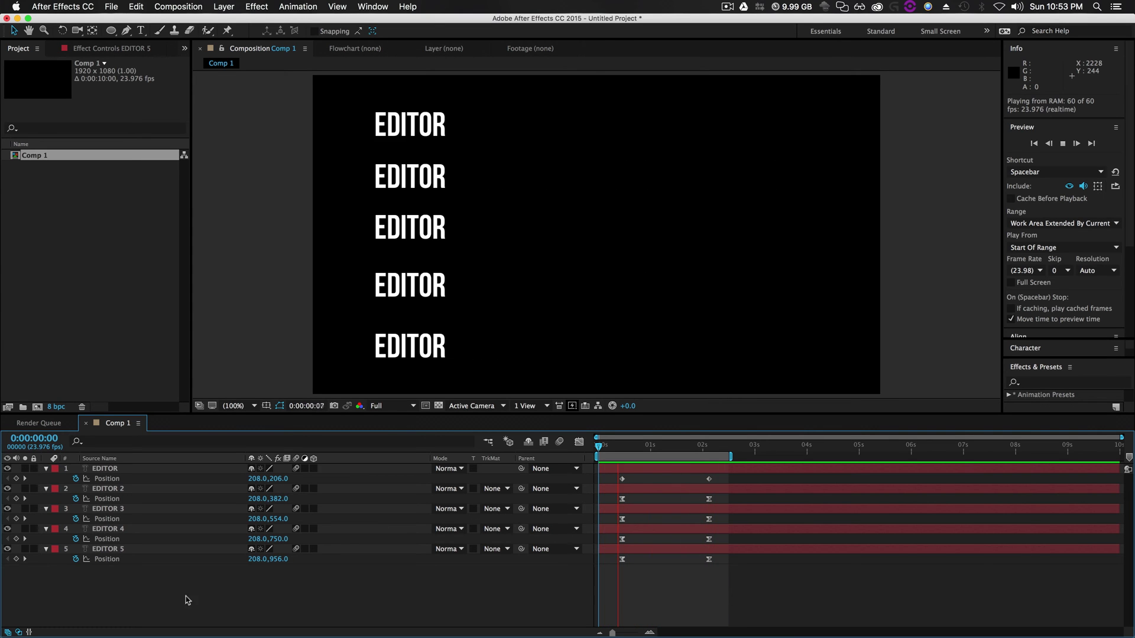
{"action": "left_click", "coordinate": [105, 469]}
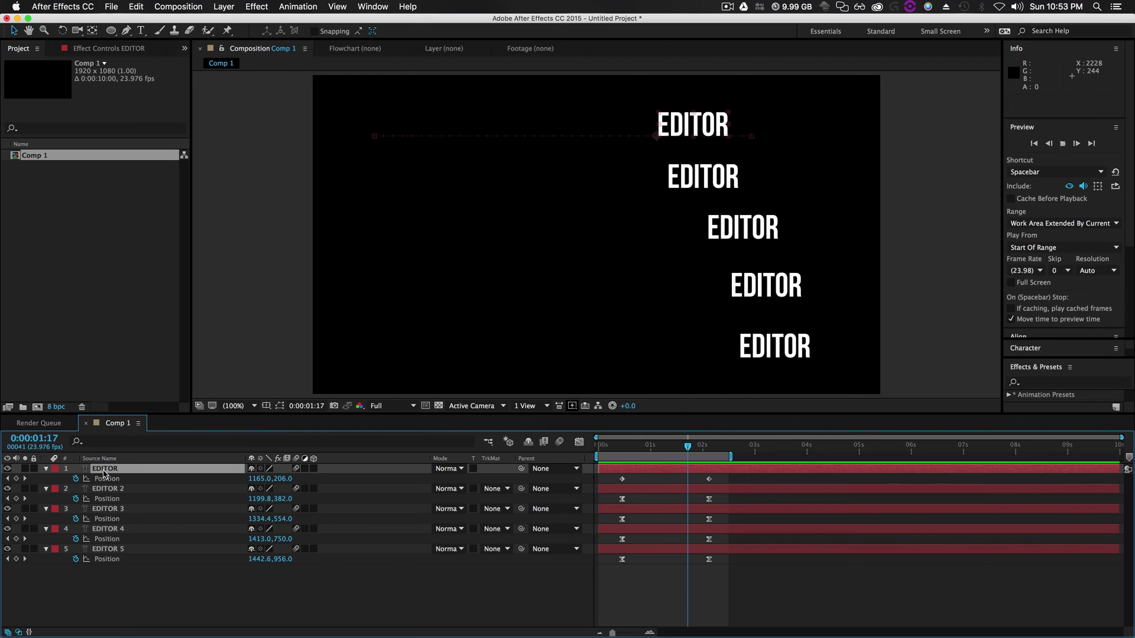
{"action": "key", "text": "space"}
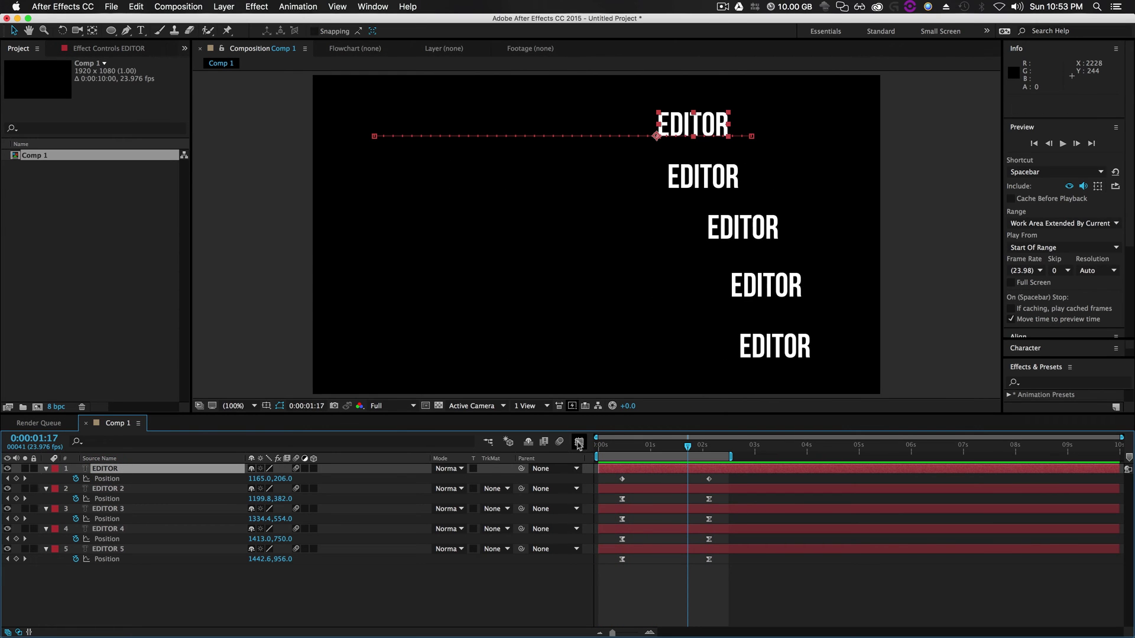
Inspect each EDITOR layer's Position speed curve in the Graph Editor, then reveal layer 1's Rotation
{"action": "left_click", "coordinate": [579, 442]}
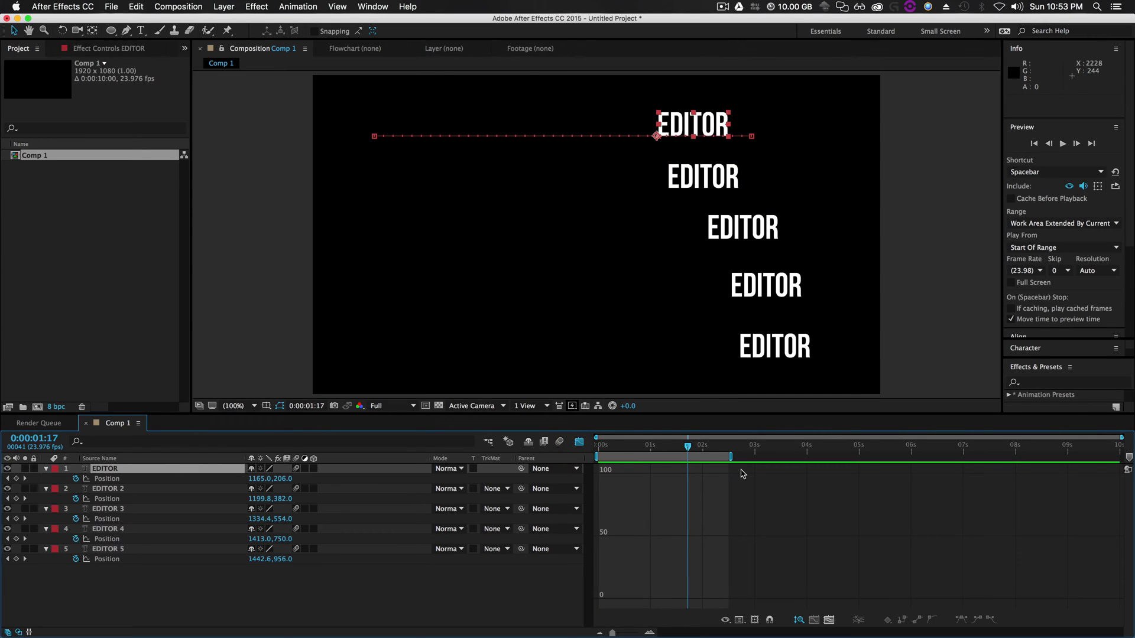
{"action": "left_click", "coordinate": [114, 479]}
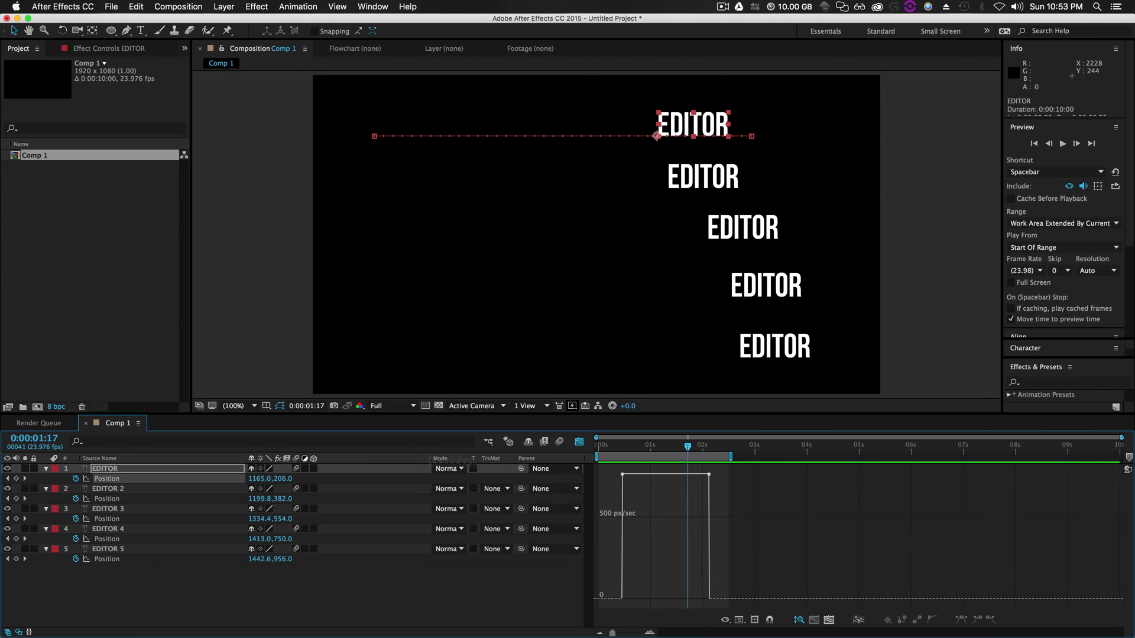
{"action": "left_click", "coordinate": [116, 498]}
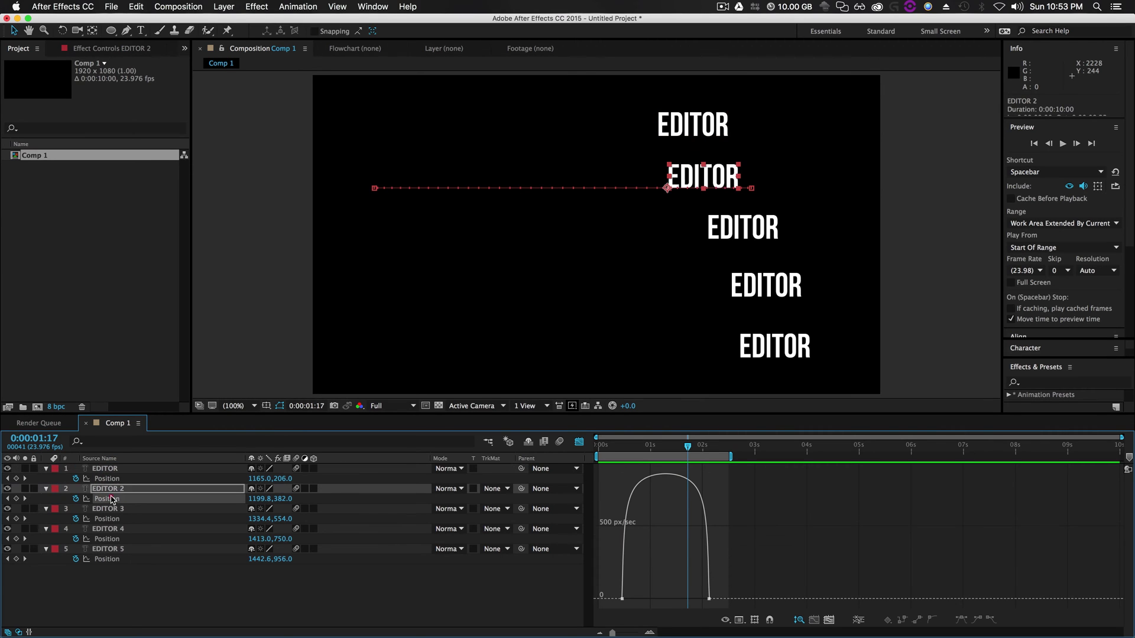
{"action": "left_click", "coordinate": [107, 519]}
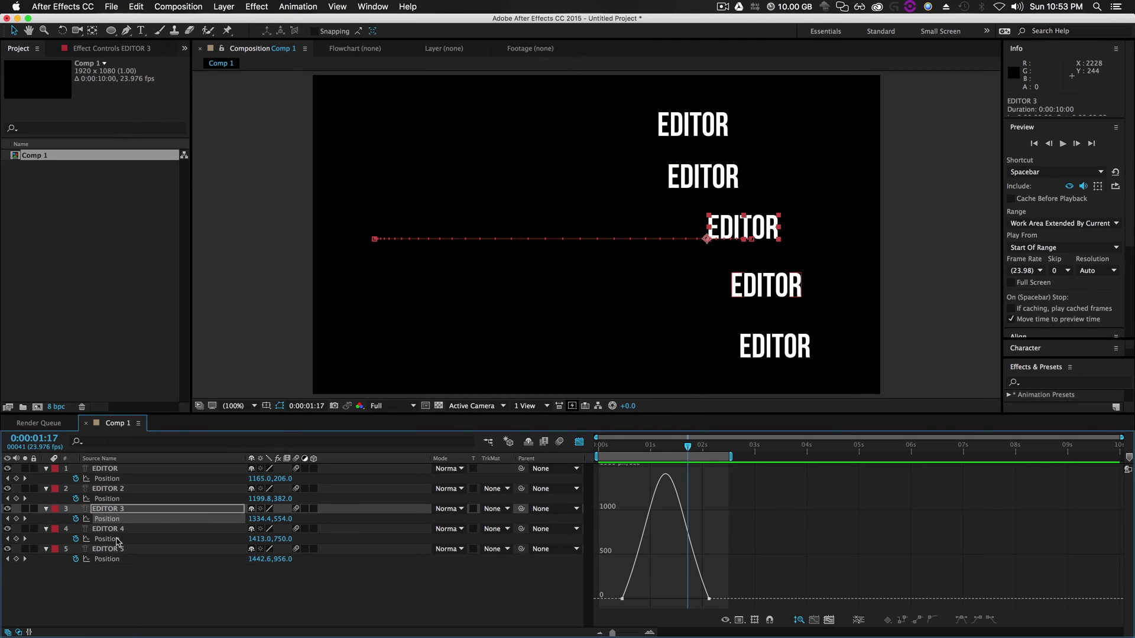
{"action": "left_click", "coordinate": [109, 539]}
{"action": "left_click", "coordinate": [109, 559]}
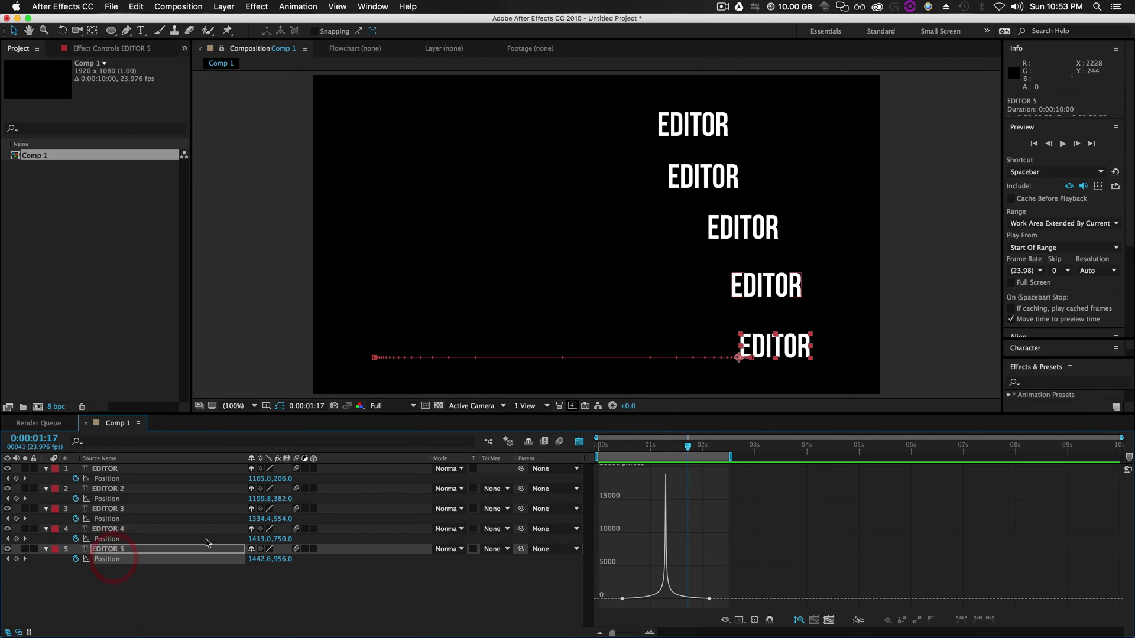
{"action": "left_click", "coordinate": [111, 478]}
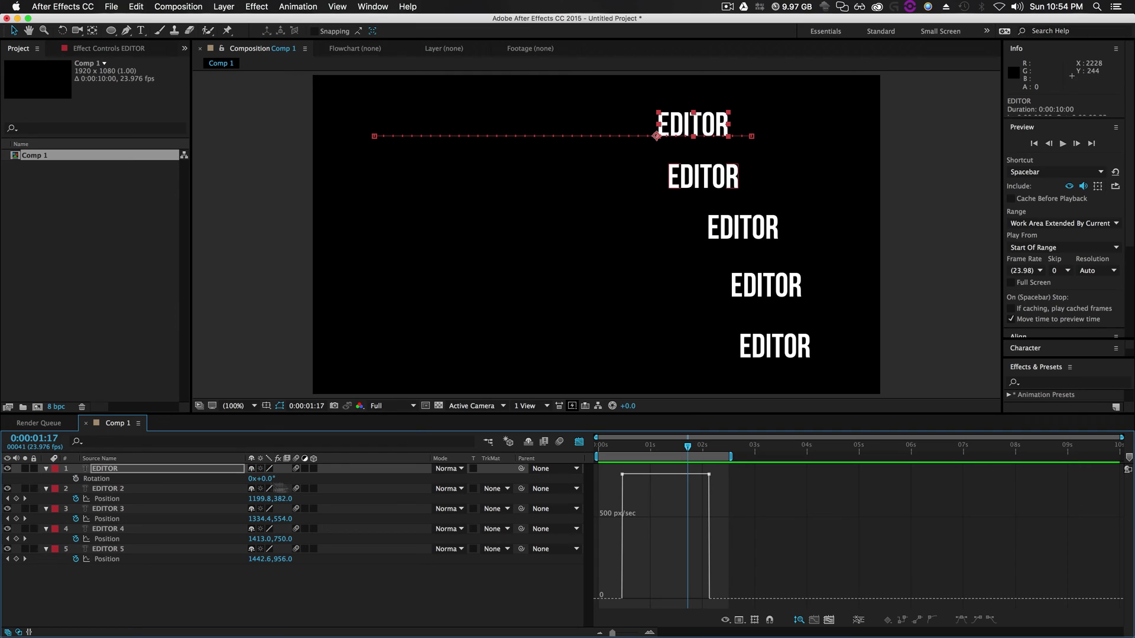
{"action": "key", "text": "r"}
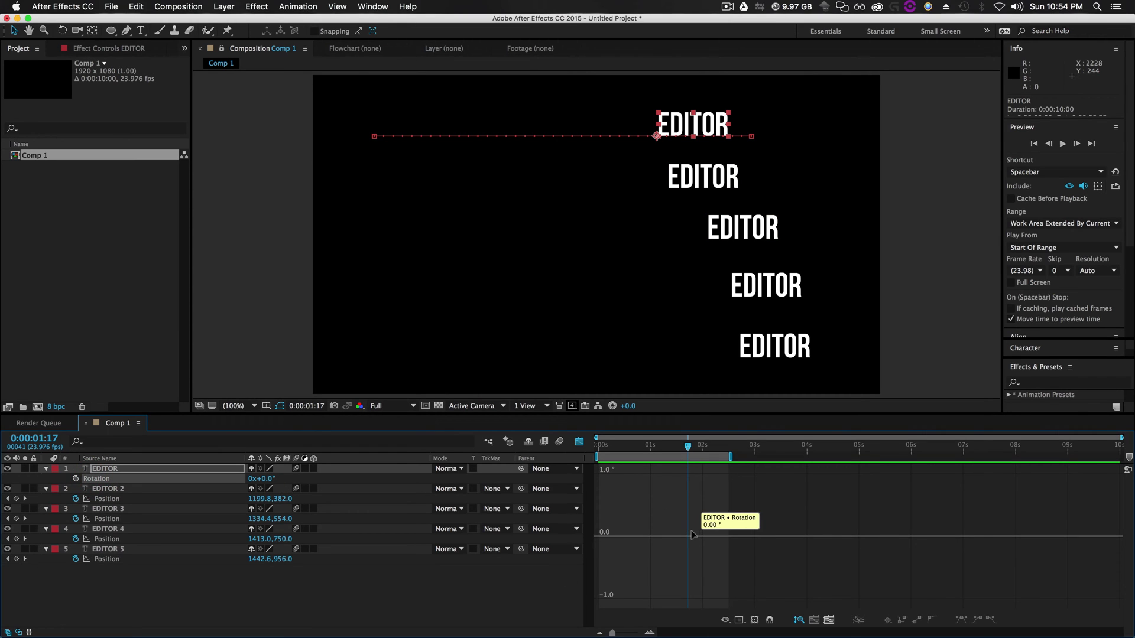
Reshow layer 1's Position and switch the graph type from value graph to Auto-Select Graph Type
{"action": "key", "text": "p"}
{"action": "left_click", "coordinate": [106, 479]}
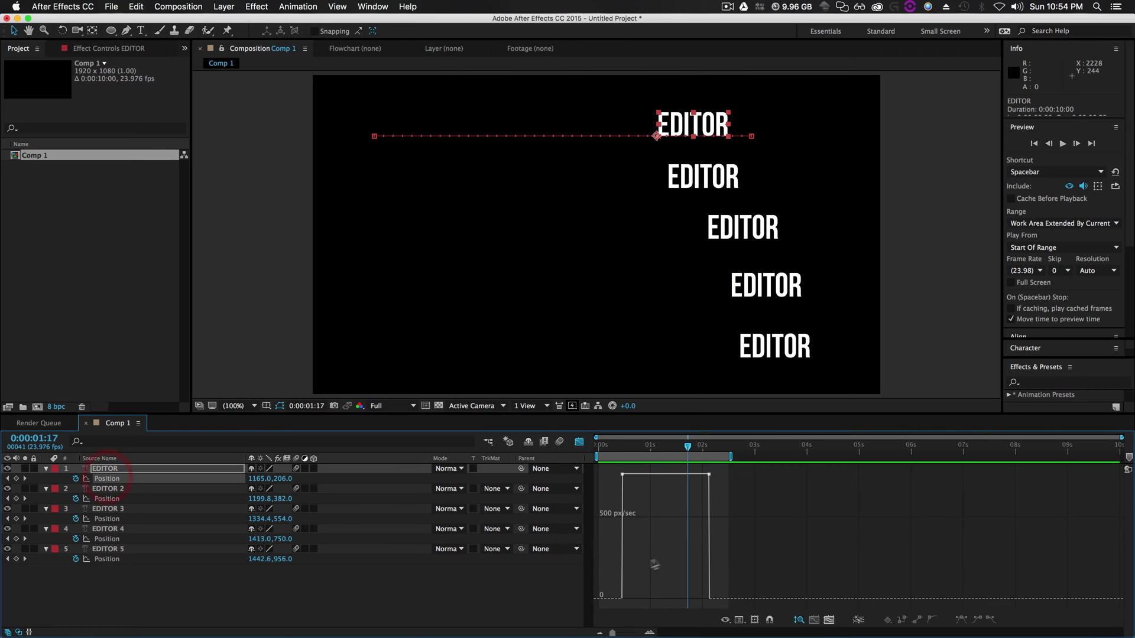
{"action": "left_click", "coordinate": [739, 620]}
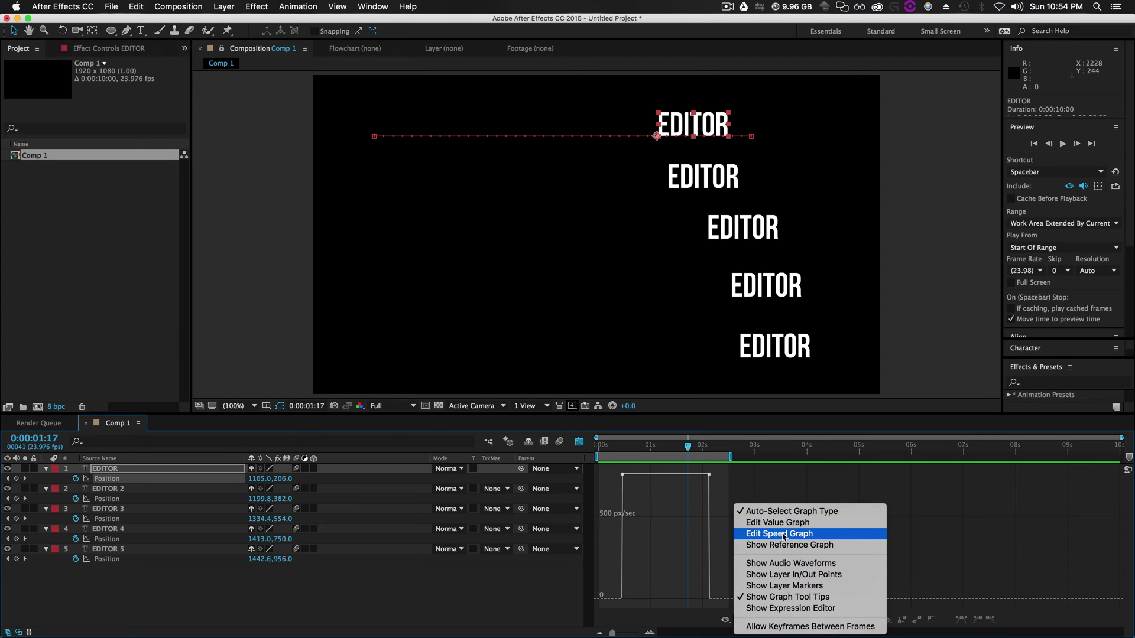
{"action": "left_click", "coordinate": [784, 534]}
{"action": "left_click", "coordinate": [742, 619]}
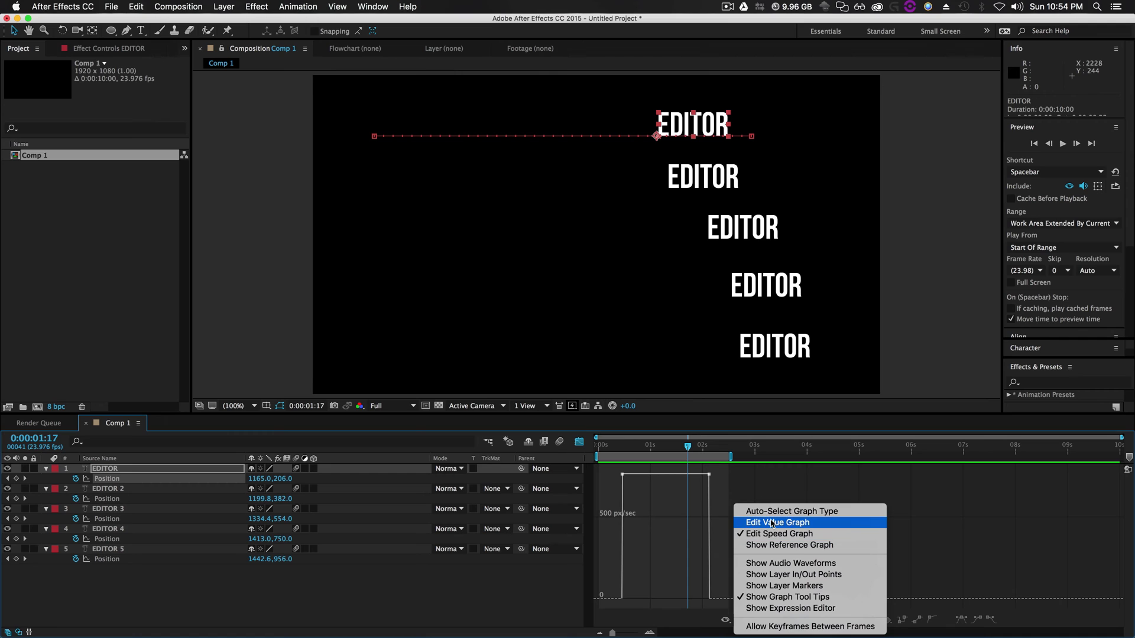
{"action": "left_click", "coordinate": [775, 522]}
{"action": "left_click", "coordinate": [740, 620]}
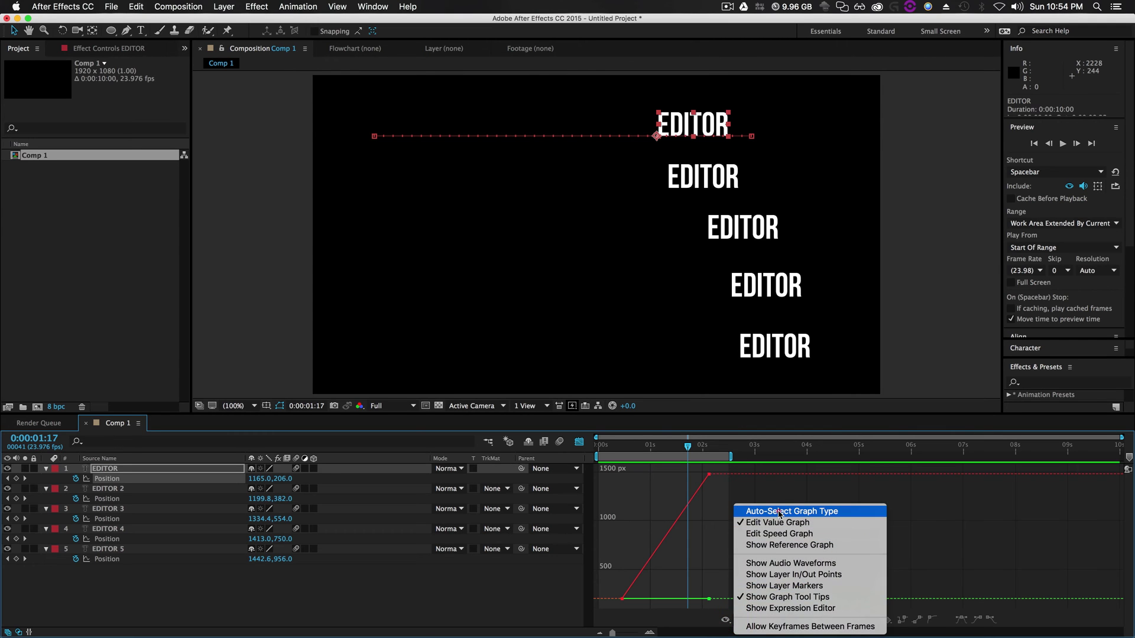
{"action": "left_click", "coordinate": [779, 513]}
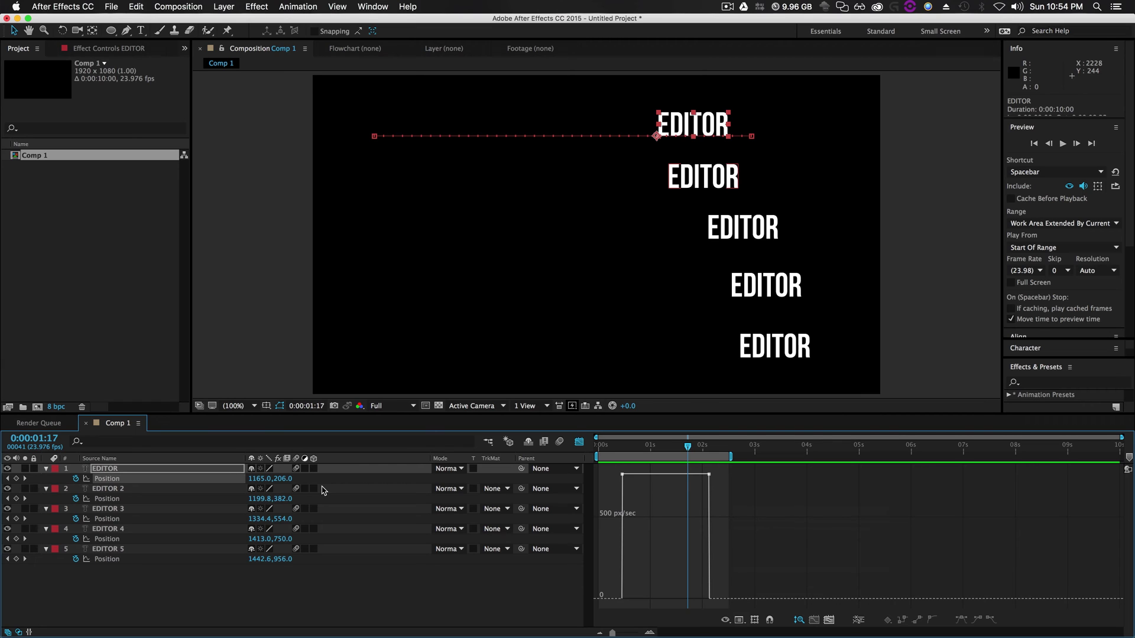
{"action": "left_click", "coordinate": [725, 621]}
Switch to the speed graph and review the Position speed curves of EDITOR 1 through 5
{"action": "left_click", "coordinate": [756, 533]}
{"action": "left_click", "coordinate": [109, 480]}
{"action": "left_click", "coordinate": [106, 499]}
{"action": "left_click", "coordinate": [107, 519]}
{"action": "left_click", "coordinate": [107, 539]}
{"action": "left_click", "coordinate": [107, 559]}
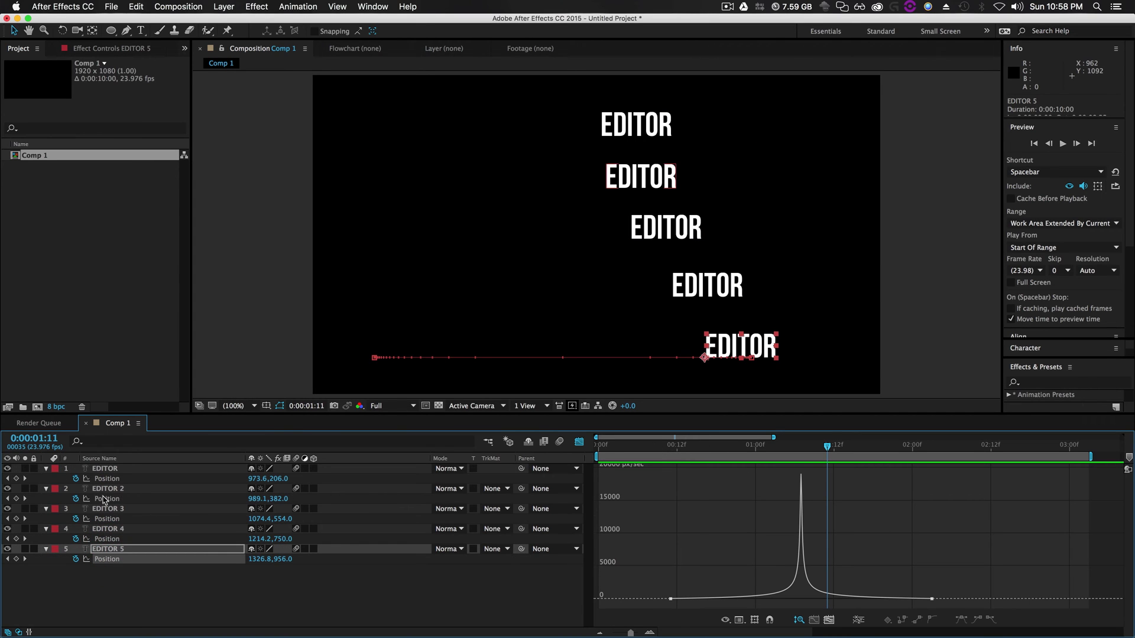
{"action": "left_click", "coordinate": [107, 499]}
{"action": "mouse_move", "coordinate": [670, 568]}
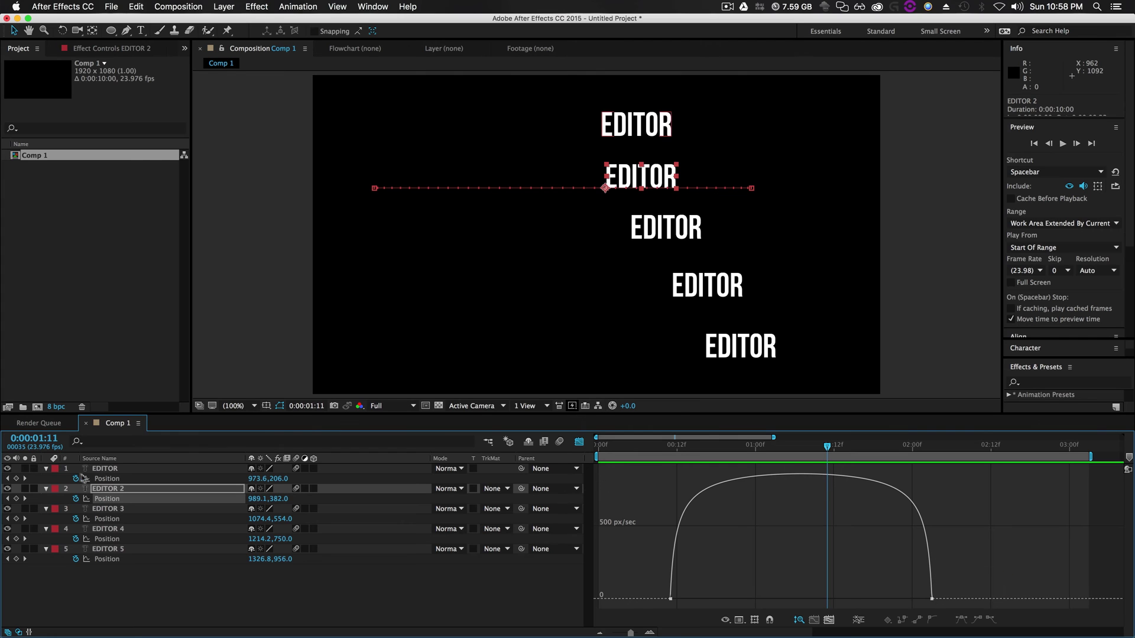
{"action": "left_click", "coordinate": [107, 519]}
{"action": "mouse_move", "coordinate": [664, 598]}
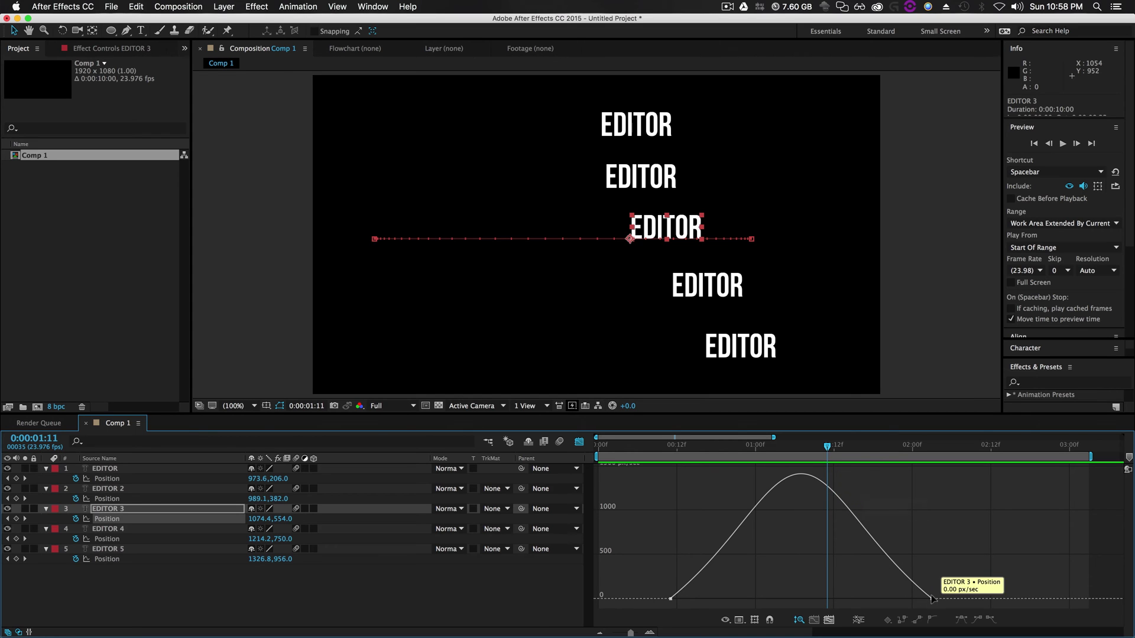
Step back a frame, check EDITOR 4 and 5 speed graphs, then rewind and preview
{"action": "left_click_drag", "start_coordinate": [832, 449], "coordinate": [820, 450]}
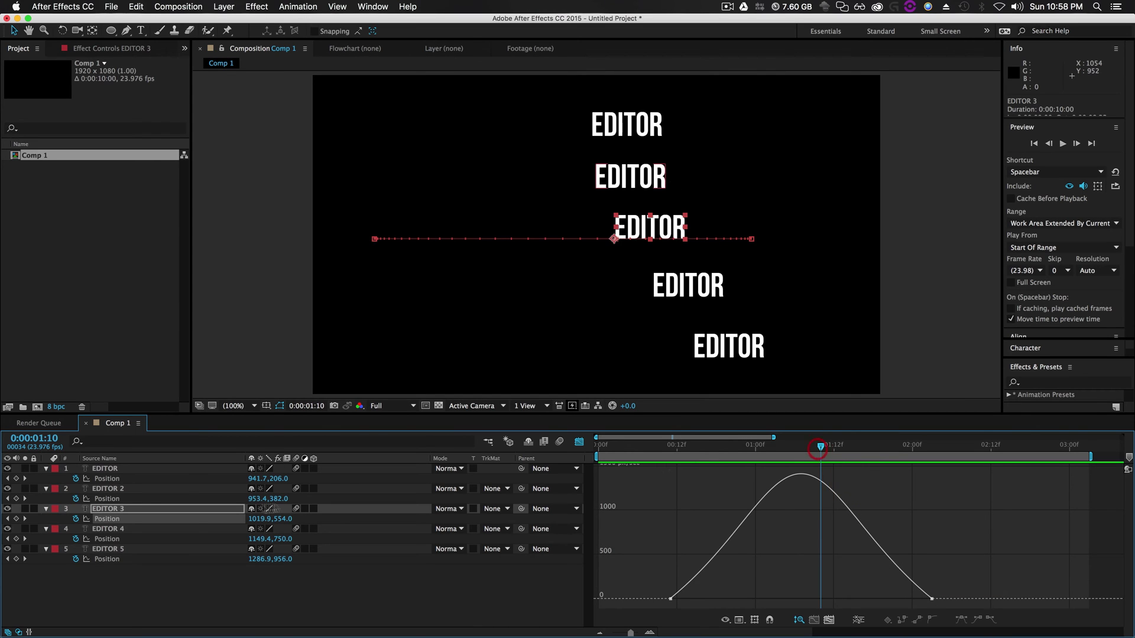
{"action": "left_click", "coordinate": [106, 538]}
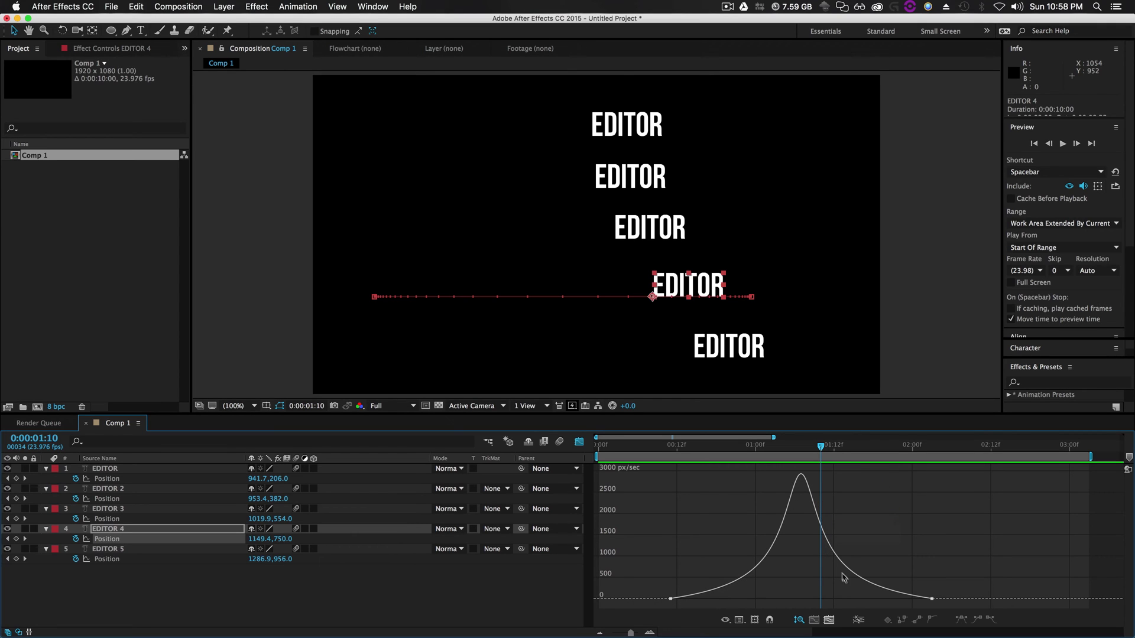
{"action": "left_click", "coordinate": [107, 558]}
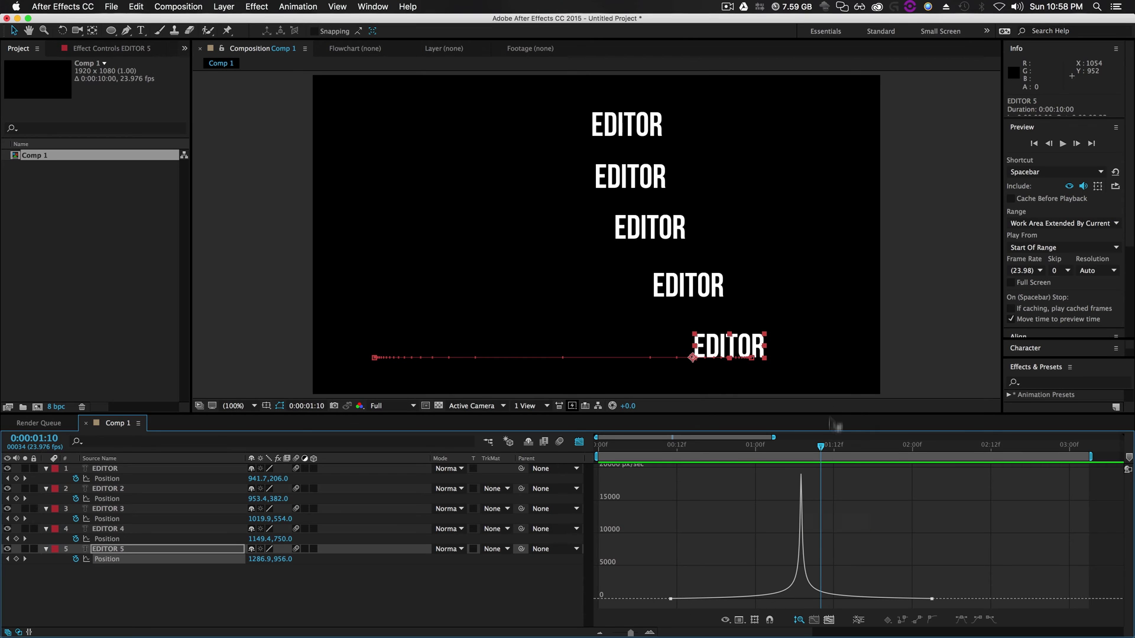
{"action": "left_click_drag", "start_coordinate": [821, 447], "coordinate": [585, 475]}
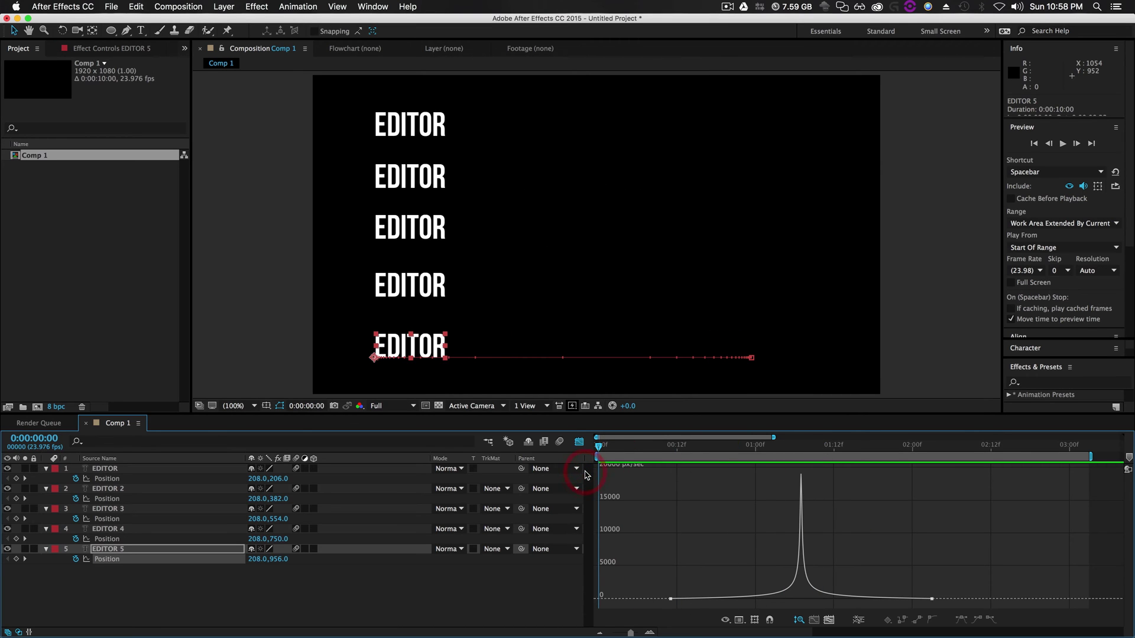
{"action": "key", "text": "space"}
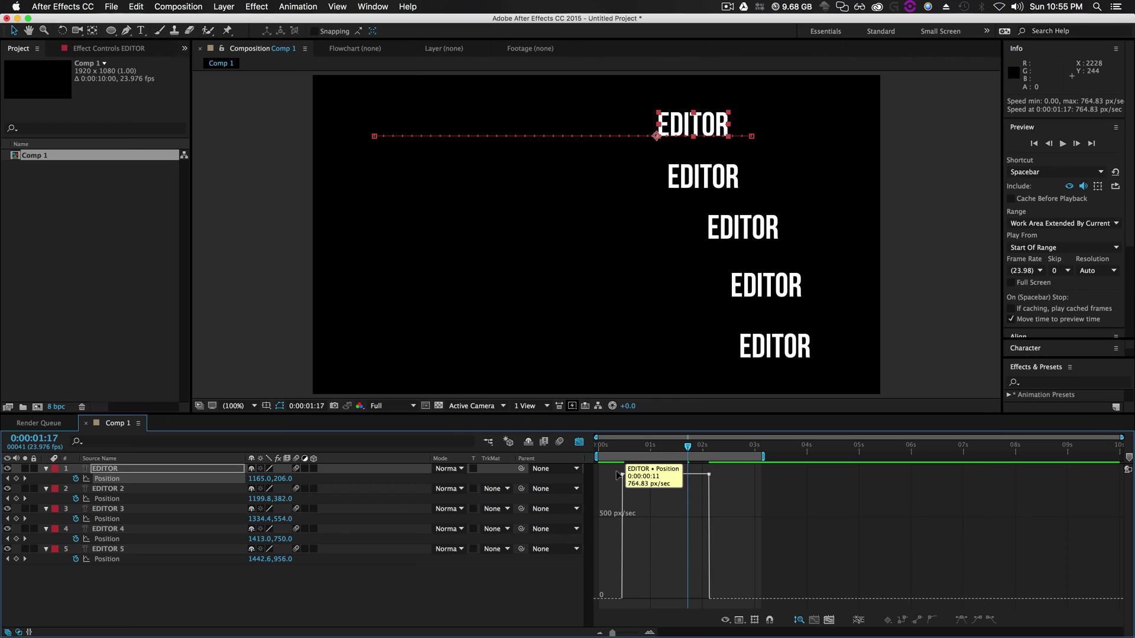
Stretch the top layer's first Position keyframe easing influence to 39% and preview the movement
{"action": "left_click", "coordinate": [622, 474]}
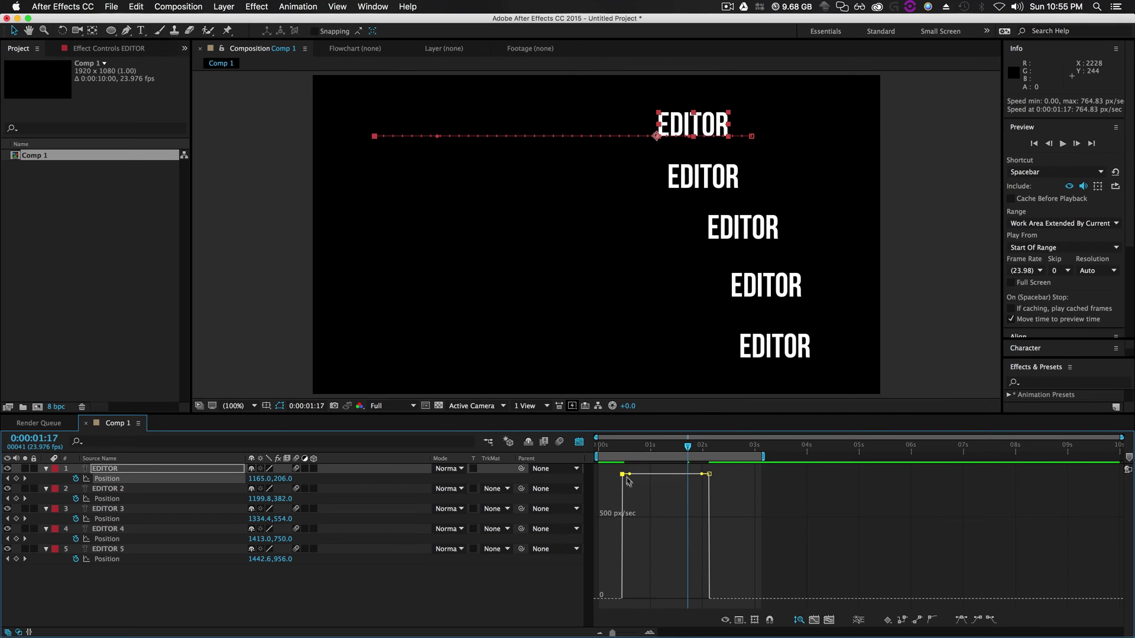
{"action": "left_click_drag", "start_coordinate": [617, 633], "coordinate": [626, 633]}
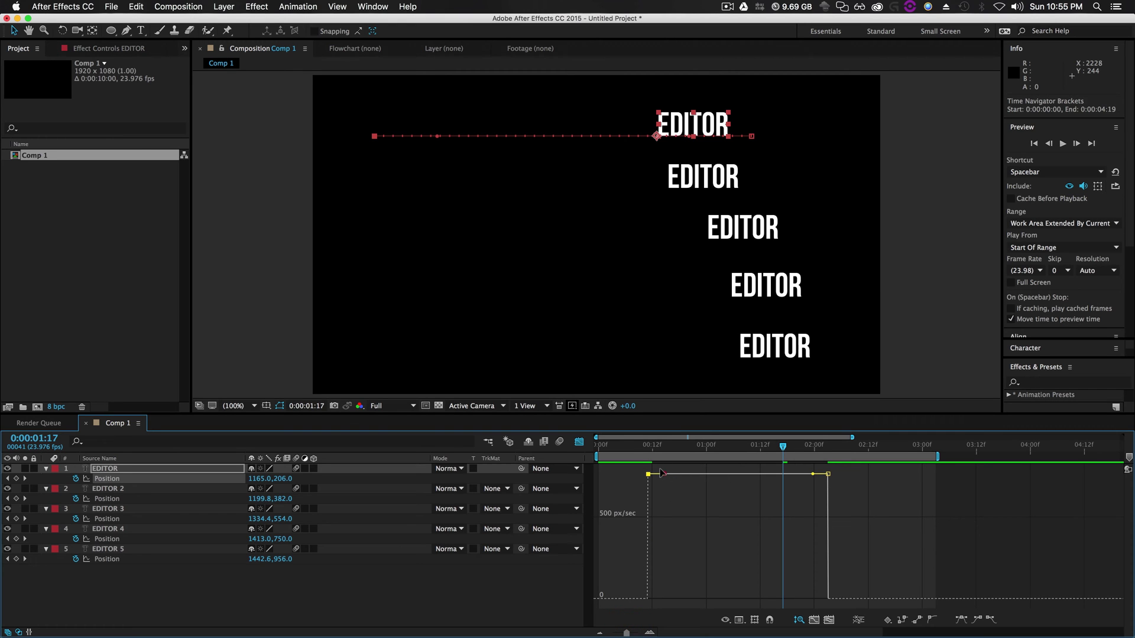
{"action": "left_click_drag", "start_coordinate": [660, 472], "coordinate": [767, 612]}
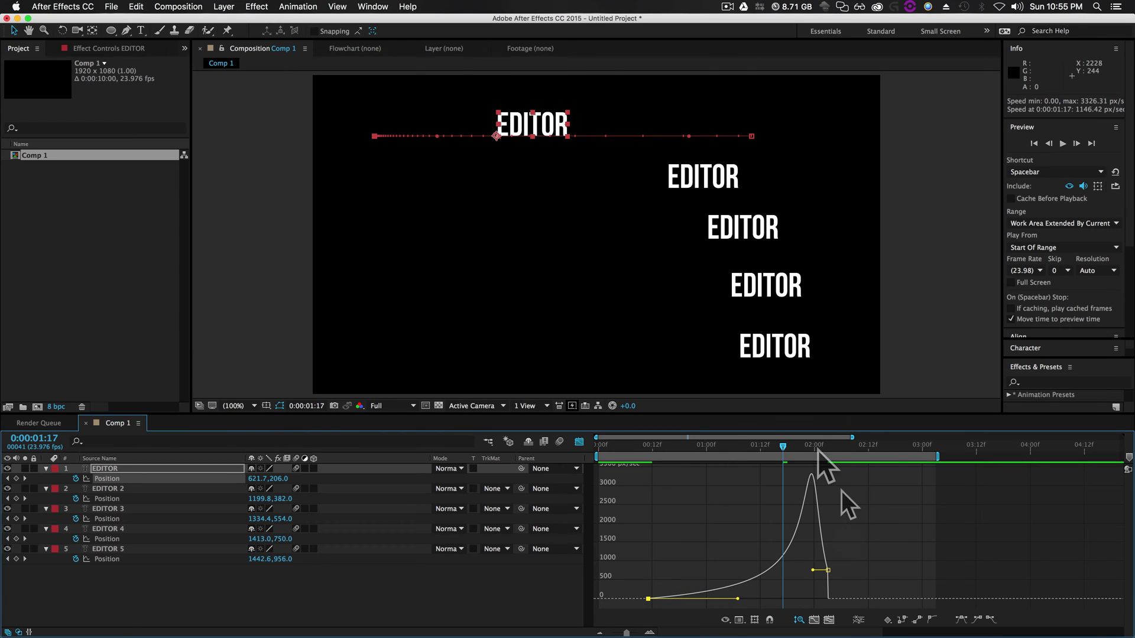
{"action": "key", "text": "space"}
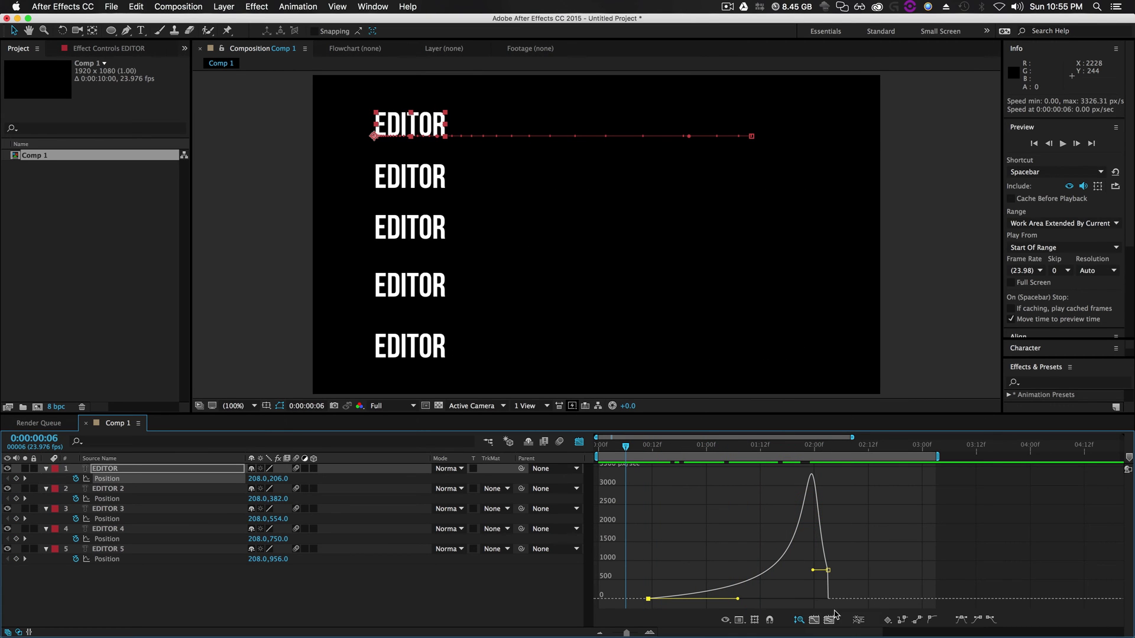
Reshape the speed curve at the keyframes, then undo the unwanted edits with Cmd+Z
{"action": "left_click", "coordinate": [803, 623]}
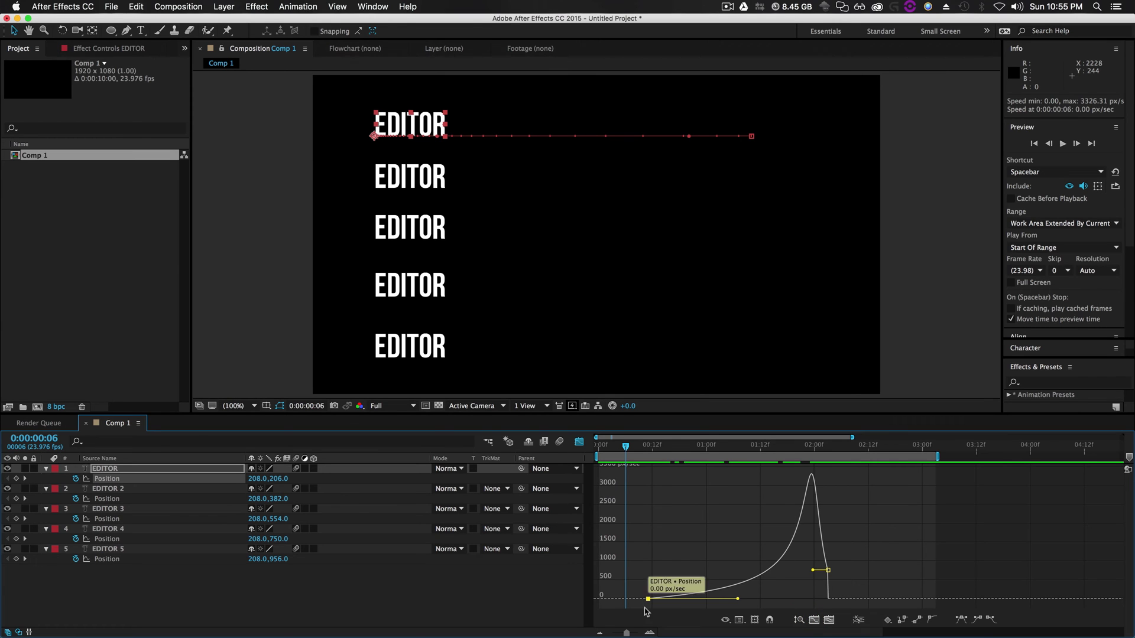
{"action": "left_click_drag", "start_coordinate": [627, 633], "coordinate": [630, 633]}
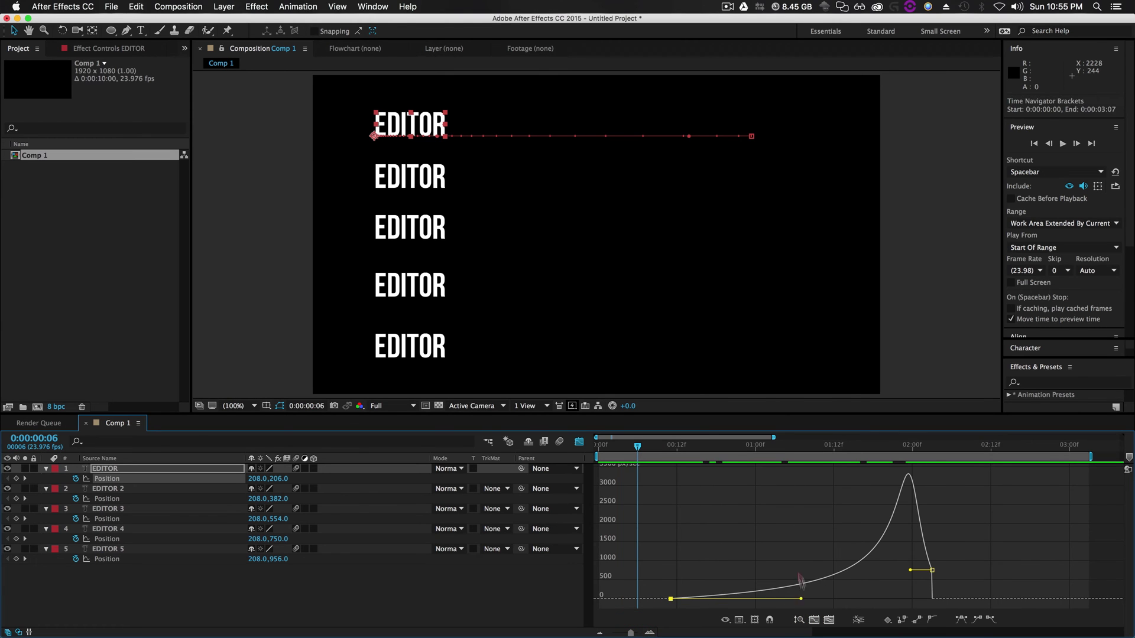
{"action": "left_click_drag", "start_coordinate": [799, 578], "coordinate": [772, 545]}
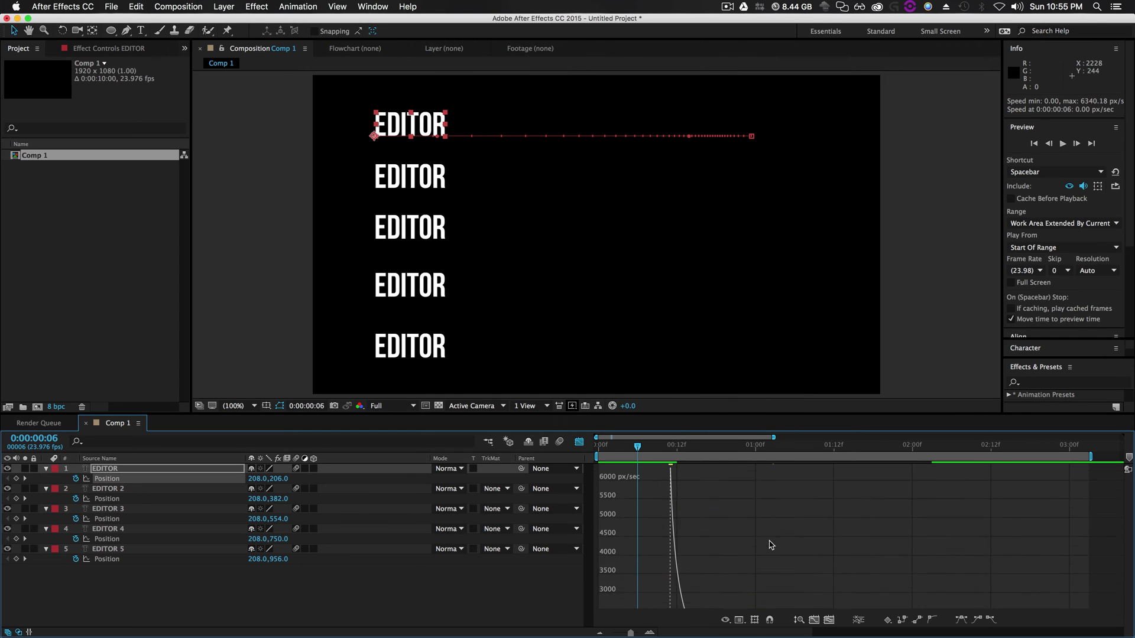
{"action": "left_click_drag", "start_coordinate": [652, 449], "coordinate": [839, 447]}
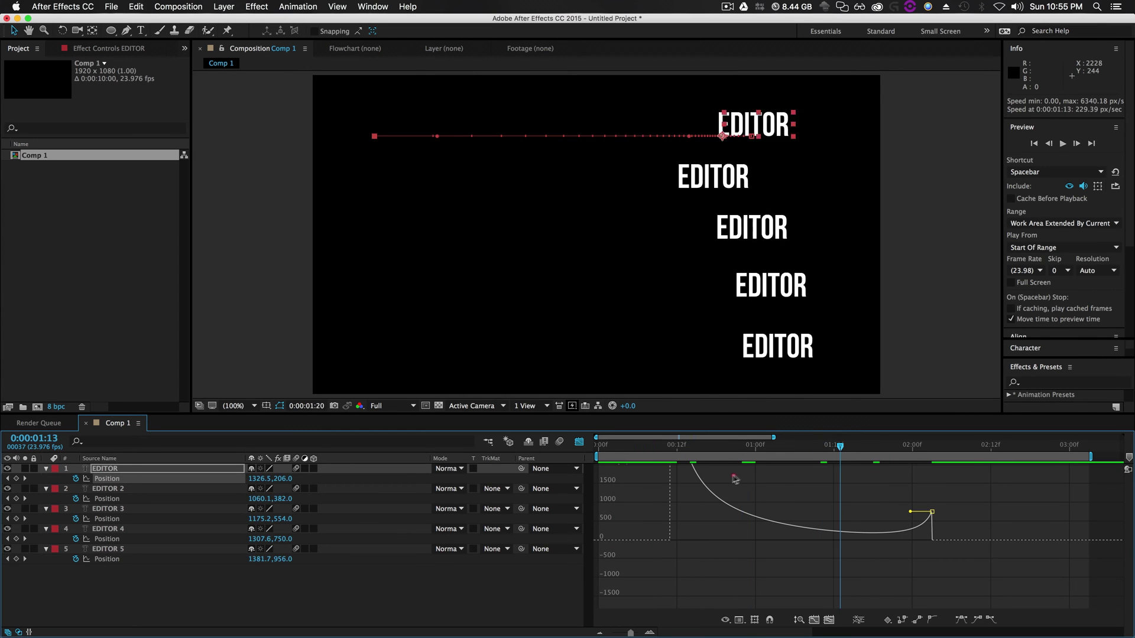
{"action": "left_click", "coordinate": [734, 476]}
{"action": "left_click", "coordinate": [800, 620]}
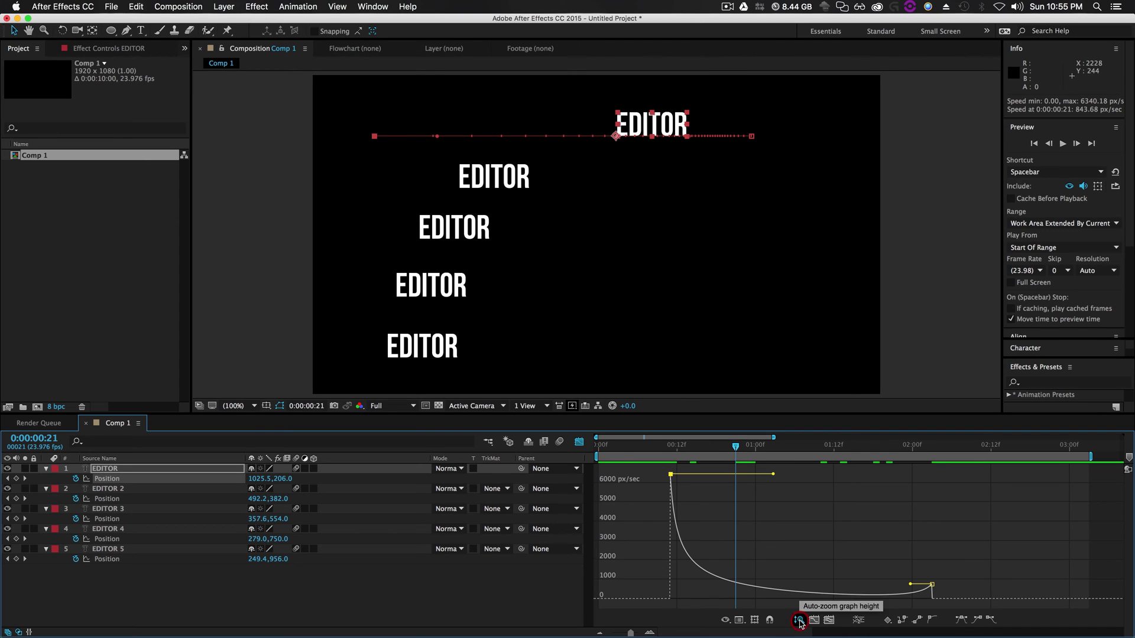
{"action": "key", "text": "super+z"}
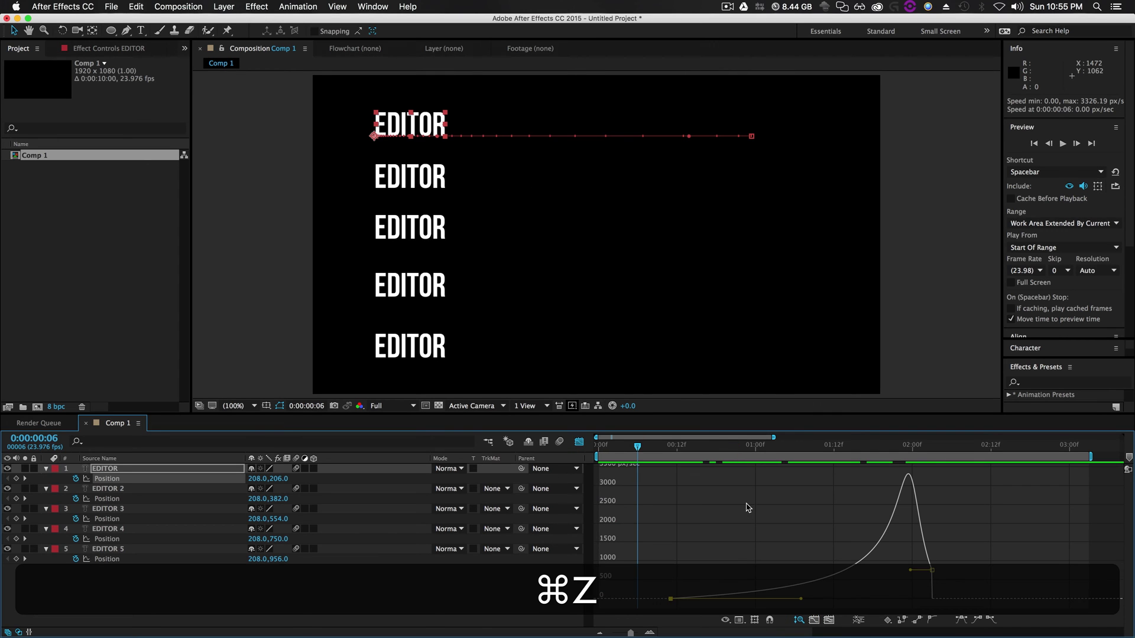
Scrub through the slide and replay the preview to check the peaked easing
{"action": "left_click_drag", "start_coordinate": [637, 446], "coordinate": [835, 480]}
{"action": "key", "text": "space"}
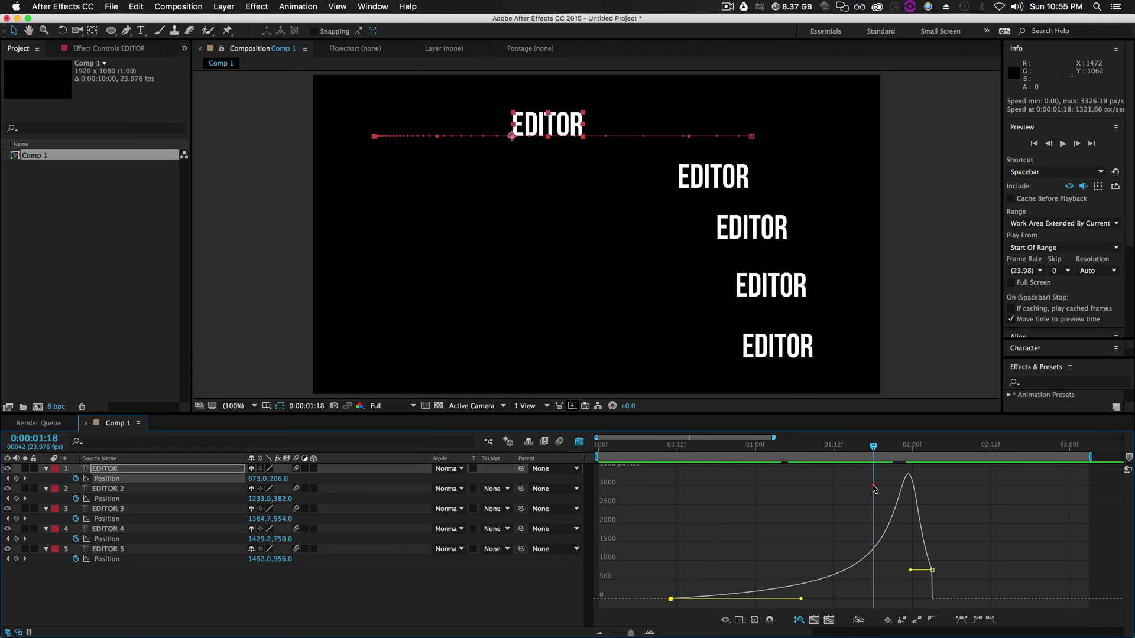
{"action": "left_click", "coordinate": [638, 446]}
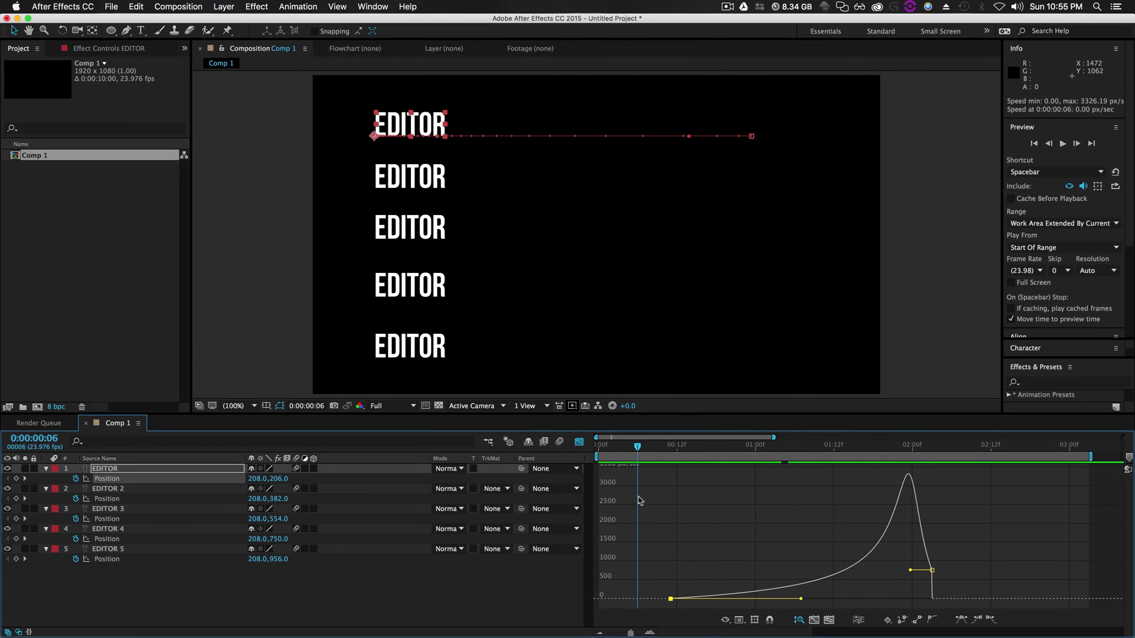
{"action": "key", "text": "space"}
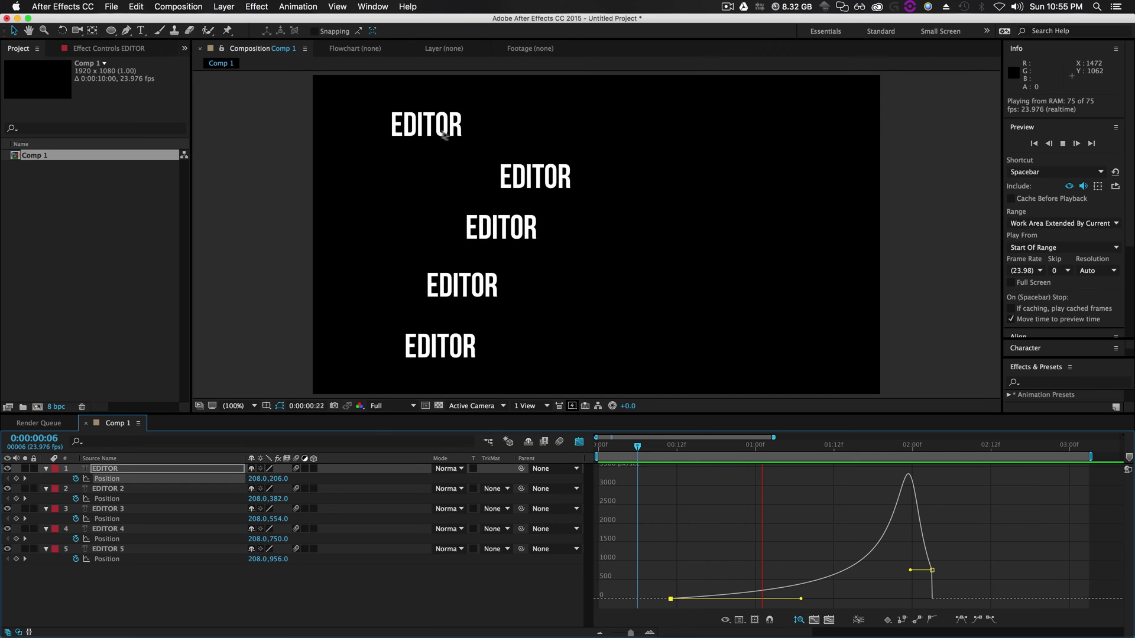
Readjust the first keyframe's influence and set the final keyframe's incoming influence to about 15%, then preview
{"action": "key", "text": "space"}
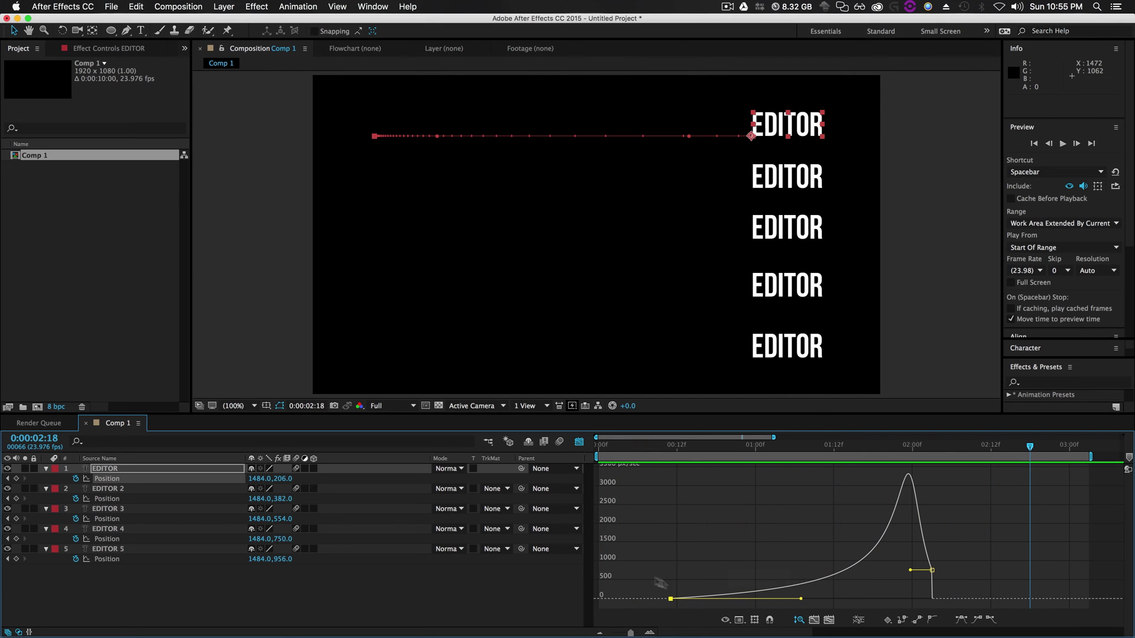
{"action": "left_click", "coordinate": [657, 446]}
{"action": "left_click", "coordinate": [736, 558]}
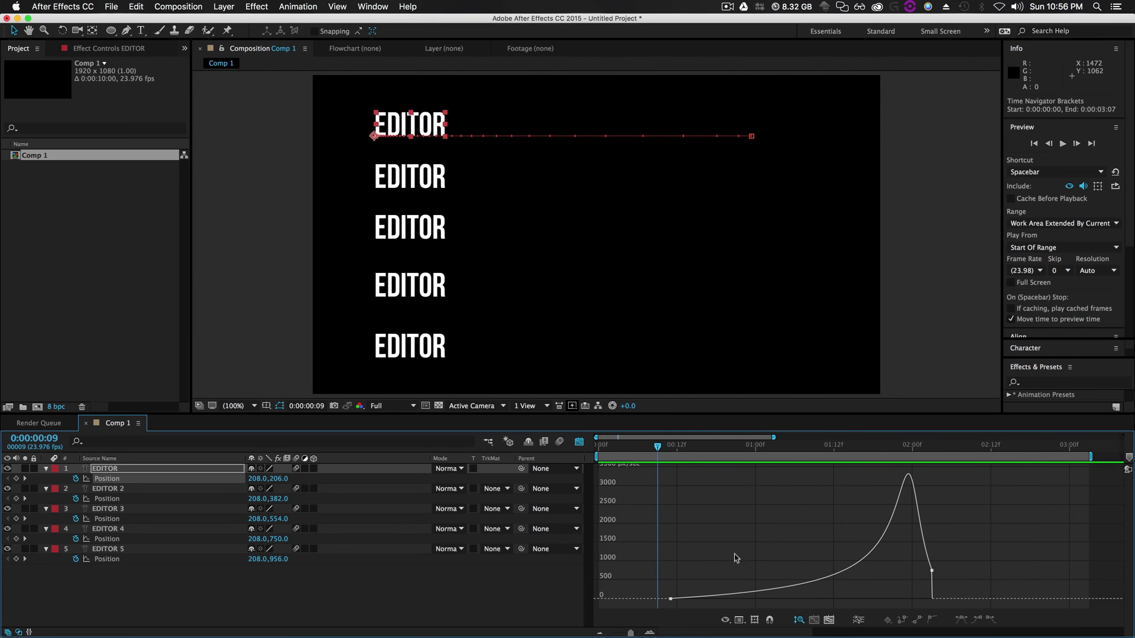
{"action": "left_click", "coordinate": [671, 599]}
{"action": "mouse_move", "coordinate": [797, 597]}
{"action": "left_mouse_down"}
{"action": "mouse_move", "coordinate": [836, 599]}
{"action": "mouse_move", "coordinate": [800, 598]}
{"action": "left_mouse_up"}
{"action": "left_click_drag", "start_coordinate": [910, 570], "coordinate": [918, 604]}
{"action": "key", "text": "space"}
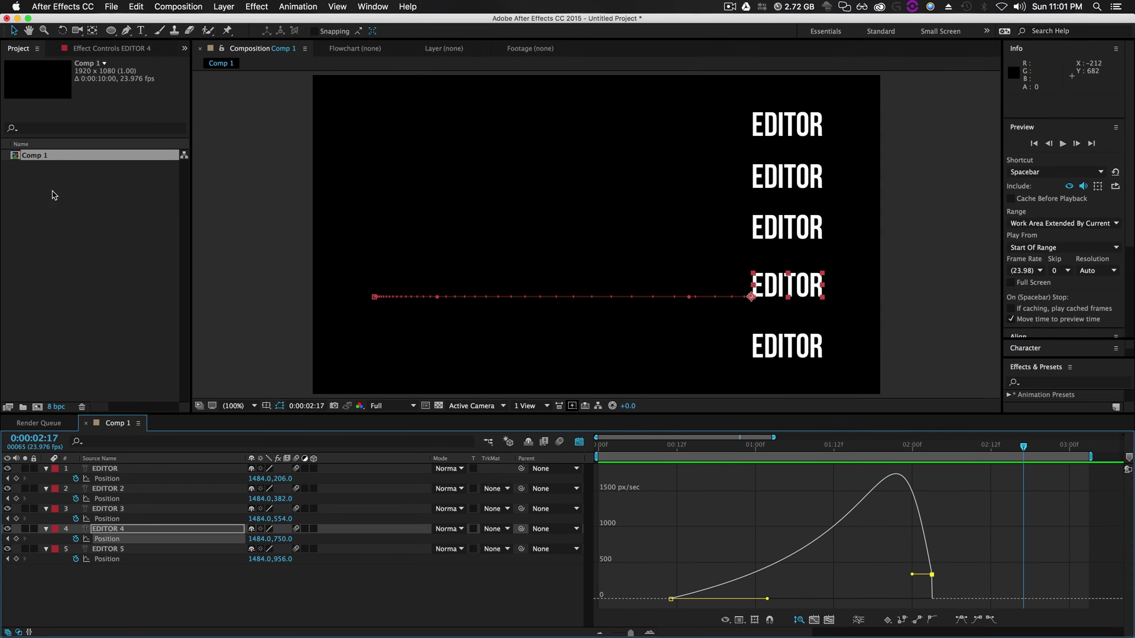
Create a new 1920×1080, 10-second composition named Comp 2
{"action": "right_click", "coordinate": [54, 195]}
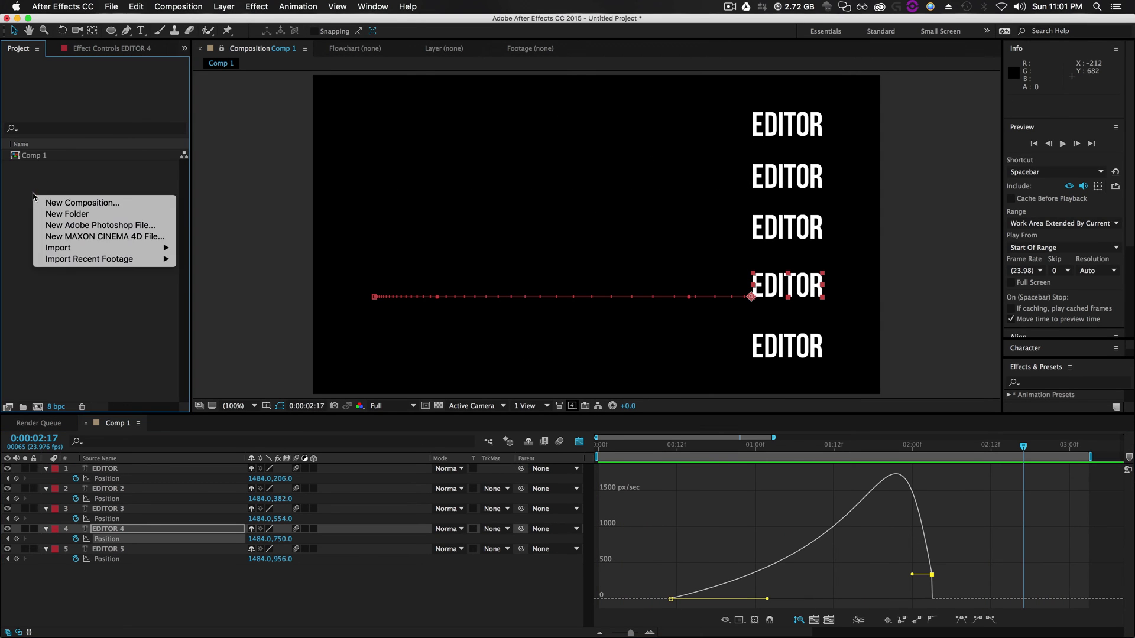
{"action": "left_click", "coordinate": [52, 201]}
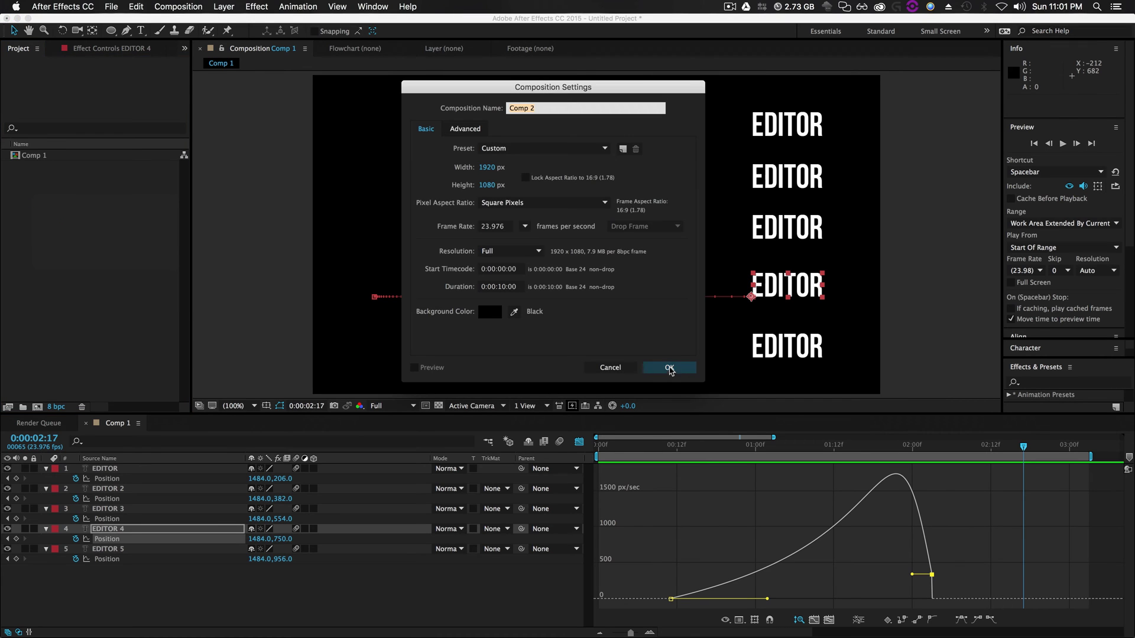
{"action": "left_click", "coordinate": [669, 367]}
Add a text layer with the person's full name and move it near the frame centre
{"action": "left_click", "coordinate": [140, 31]}
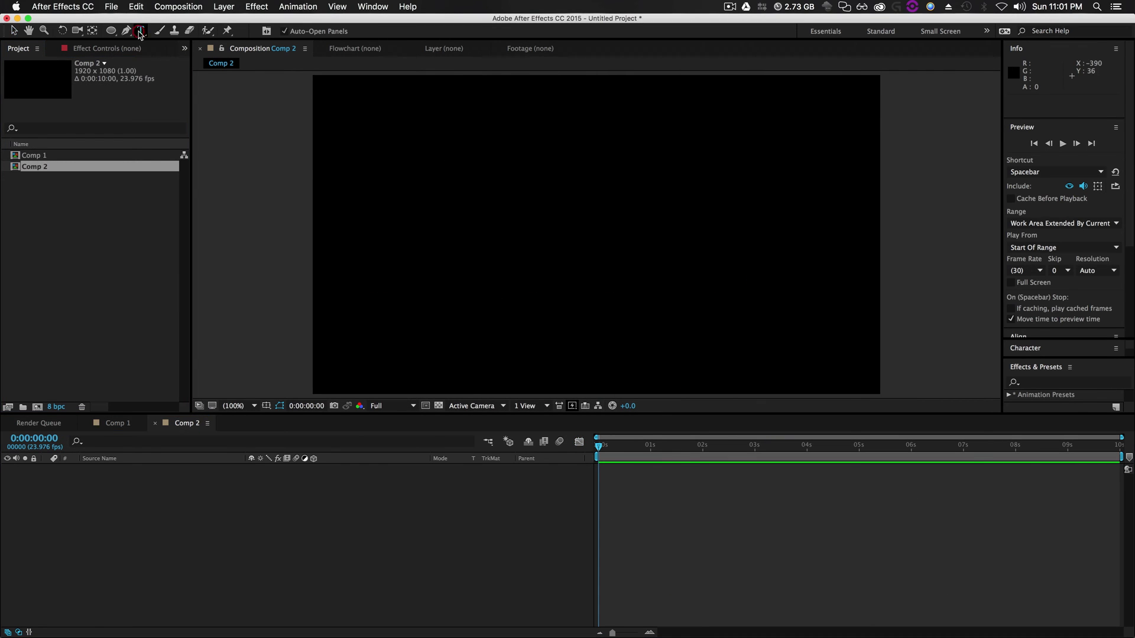
{"action": "left_click", "coordinate": [554, 239]}
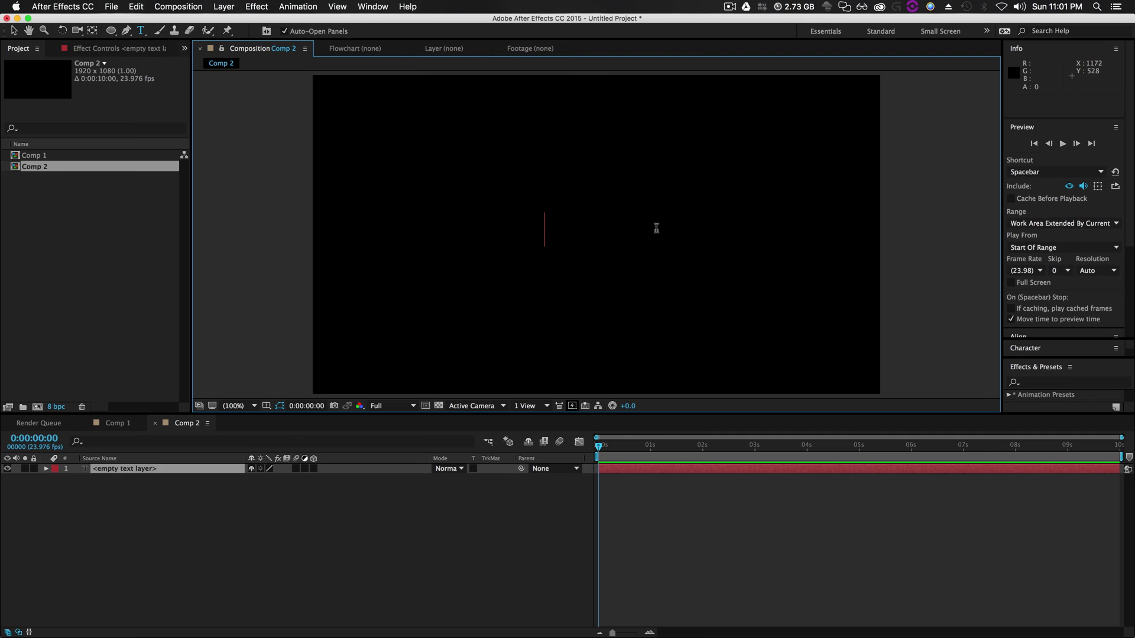
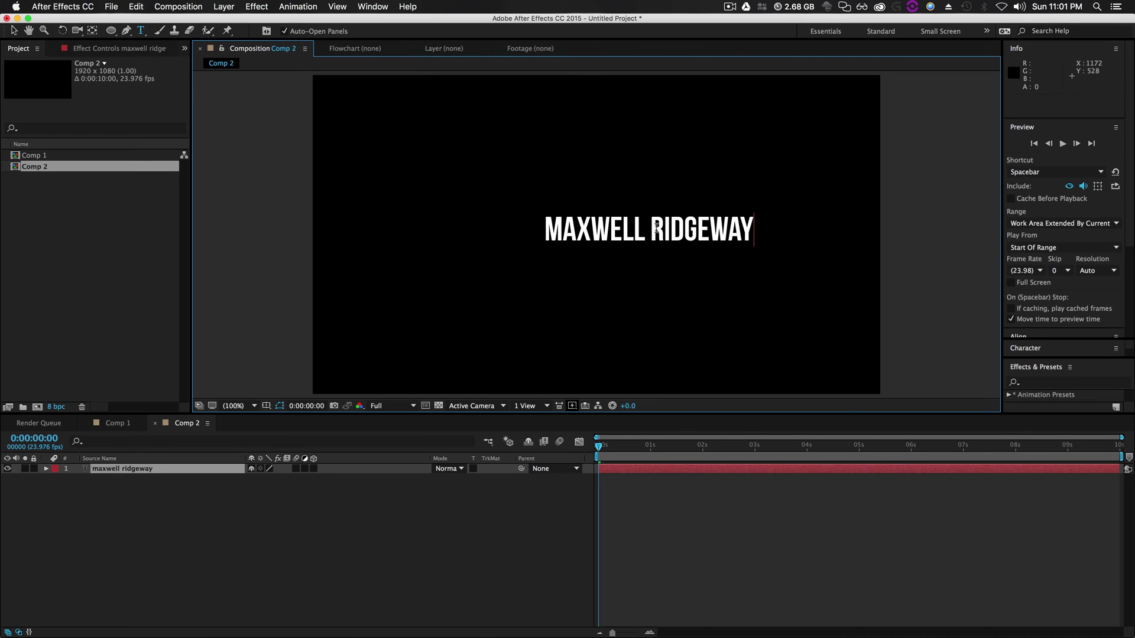
{"action": "left_click", "coordinate": [12, 27]}
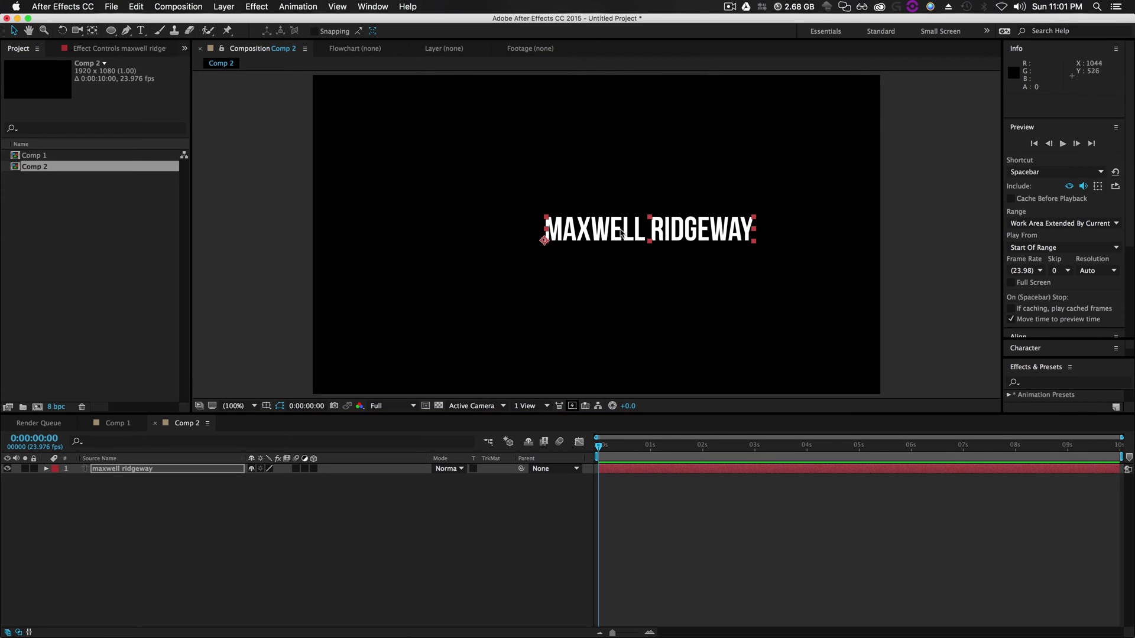
{"action": "left_click_drag", "start_coordinate": [616, 227], "coordinate": [566, 223]}
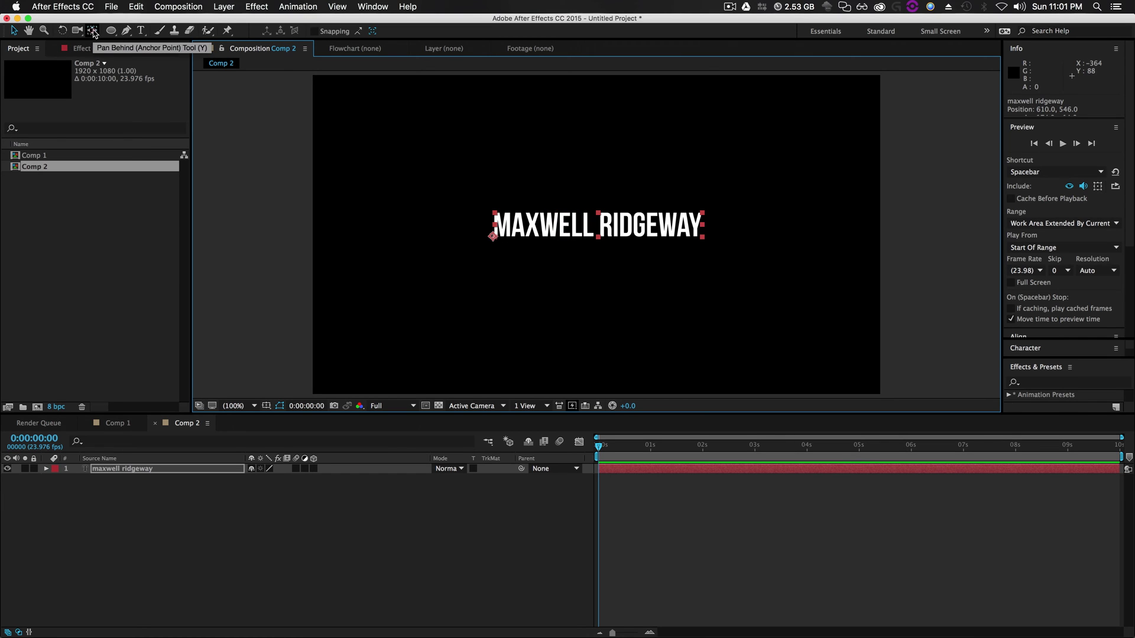
Centre the title's anchor point and set a 0° Rotation keyframe at 0:00:00:21
{"action": "left_click", "coordinate": [92, 30]}
{"action": "left_click_drag", "start_coordinate": [494, 236], "coordinate": [598, 225]}
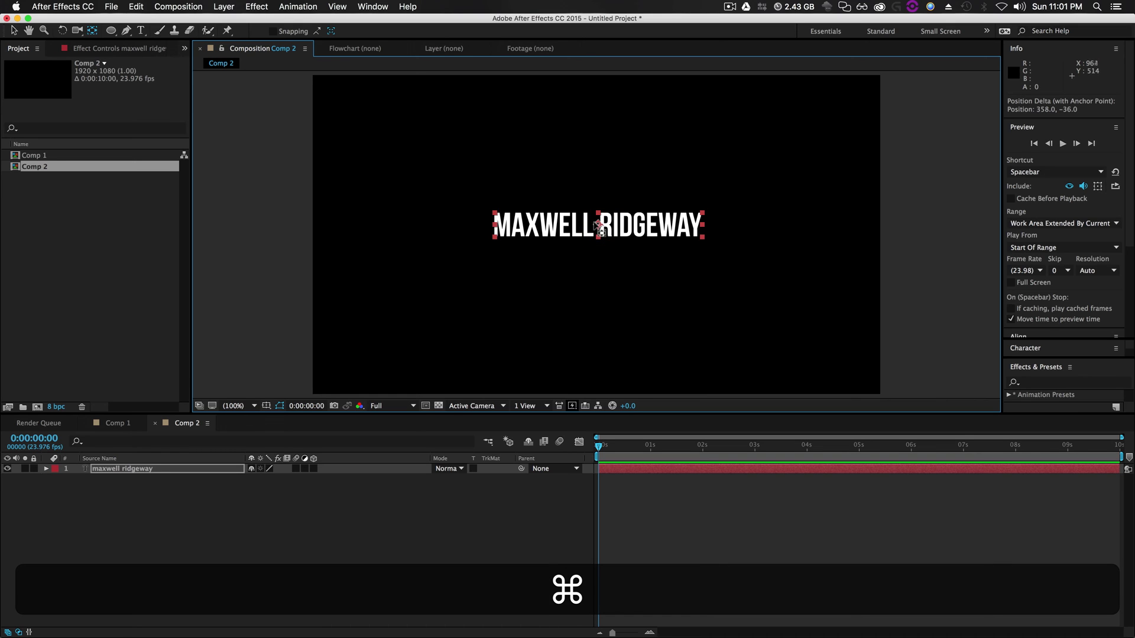
{"action": "left_click_drag", "start_coordinate": [602, 448], "coordinate": [646, 451]}
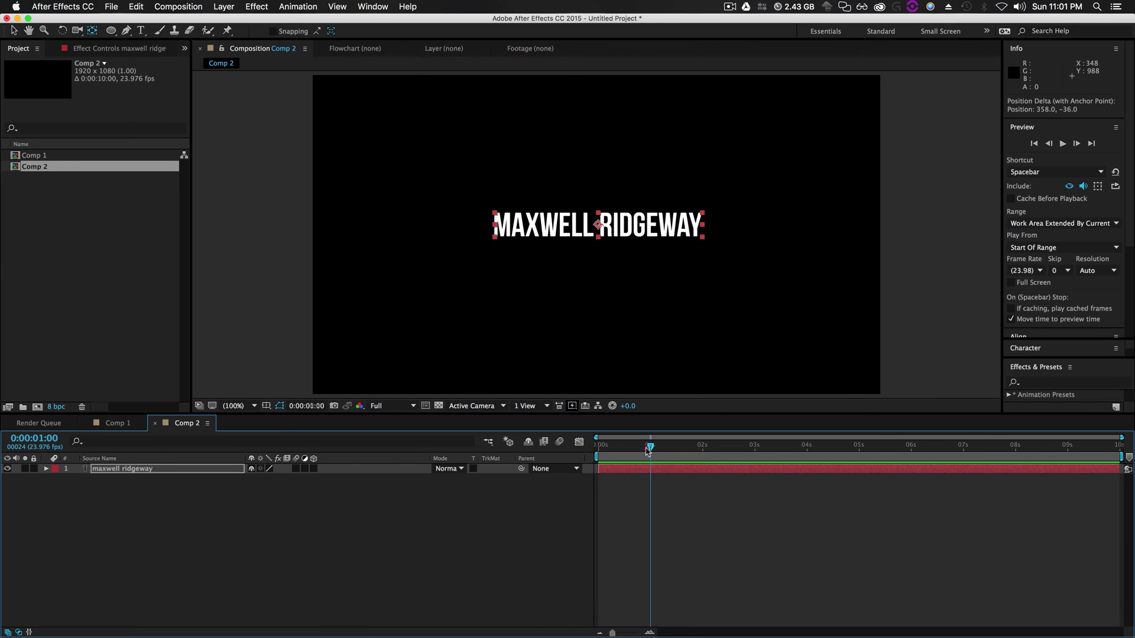
{"action": "left_click", "coordinate": [204, 473]}
{"action": "key", "text": "r"}
{"action": "left_click", "coordinate": [76, 478]}
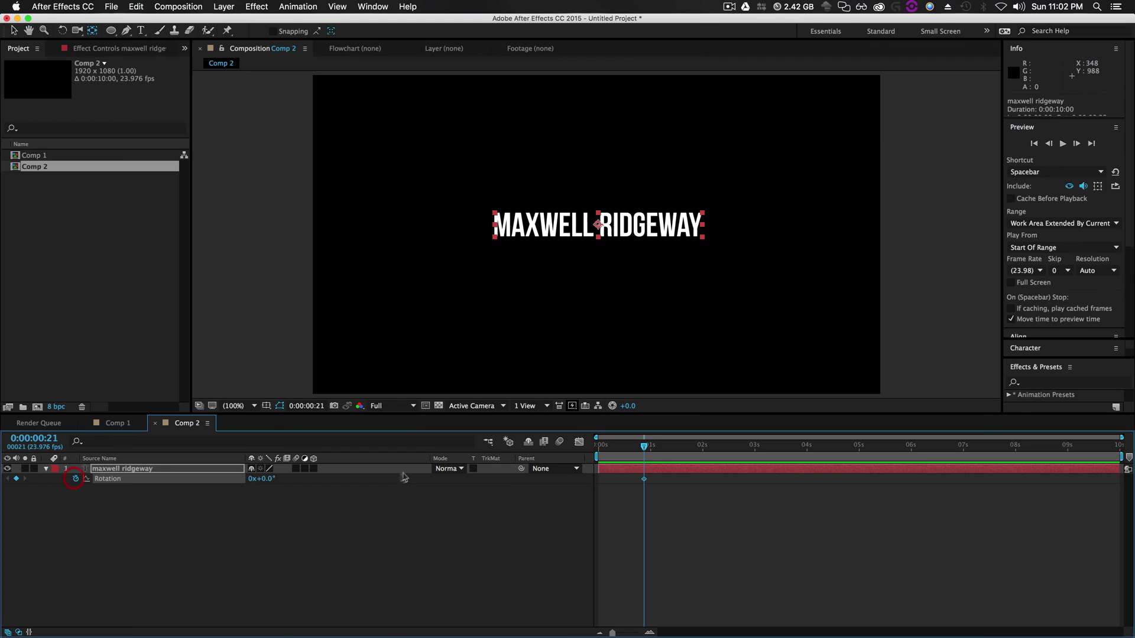
Keyframe 180° rotation at 0:00:02:14, preview, and end the work area near 0:00:03:10
{"action": "left_click_drag", "start_coordinate": [645, 448], "coordinate": [733, 448]}
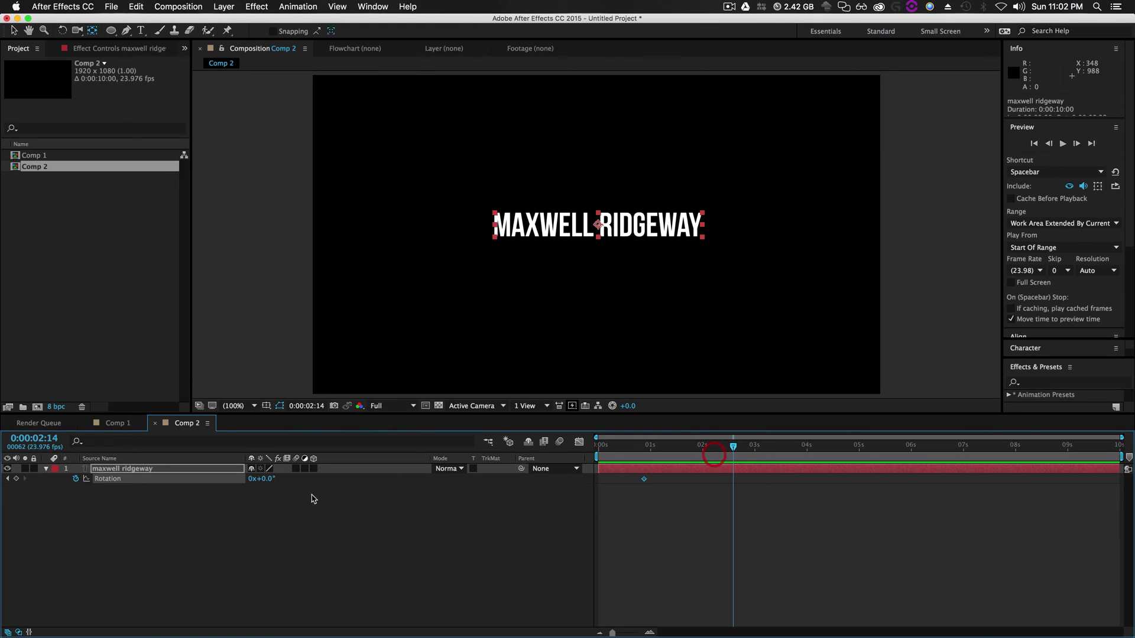
{"action": "left_click", "coordinate": [262, 478]}
{"action": "type", "text": "180"}
{"action": "key", "text": "Return"}
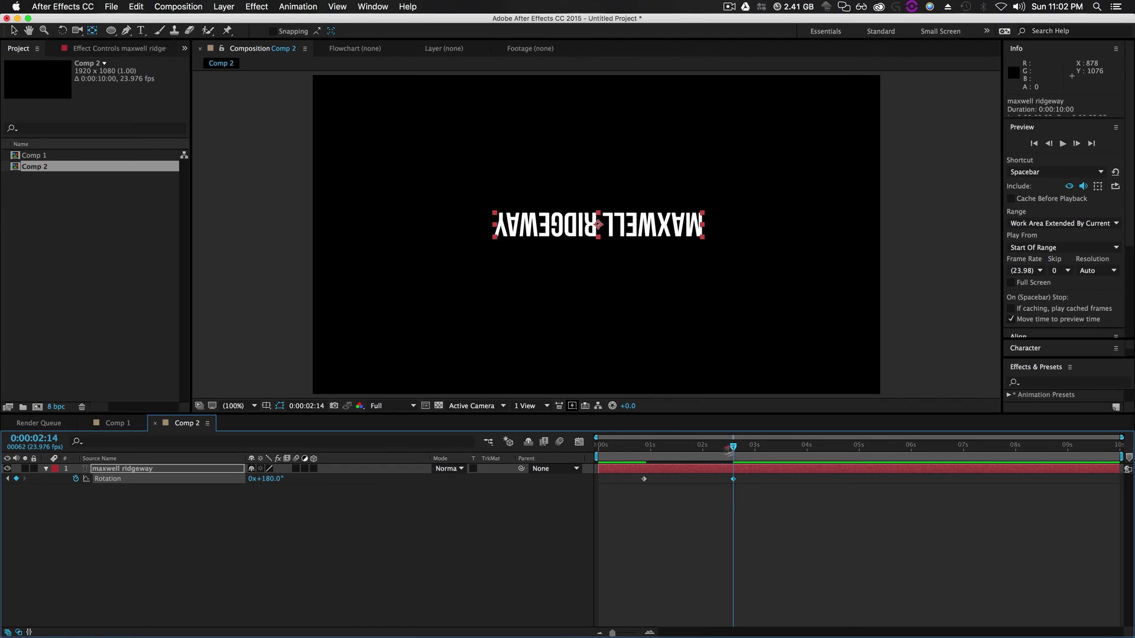
{"action": "key", "text": "space"}
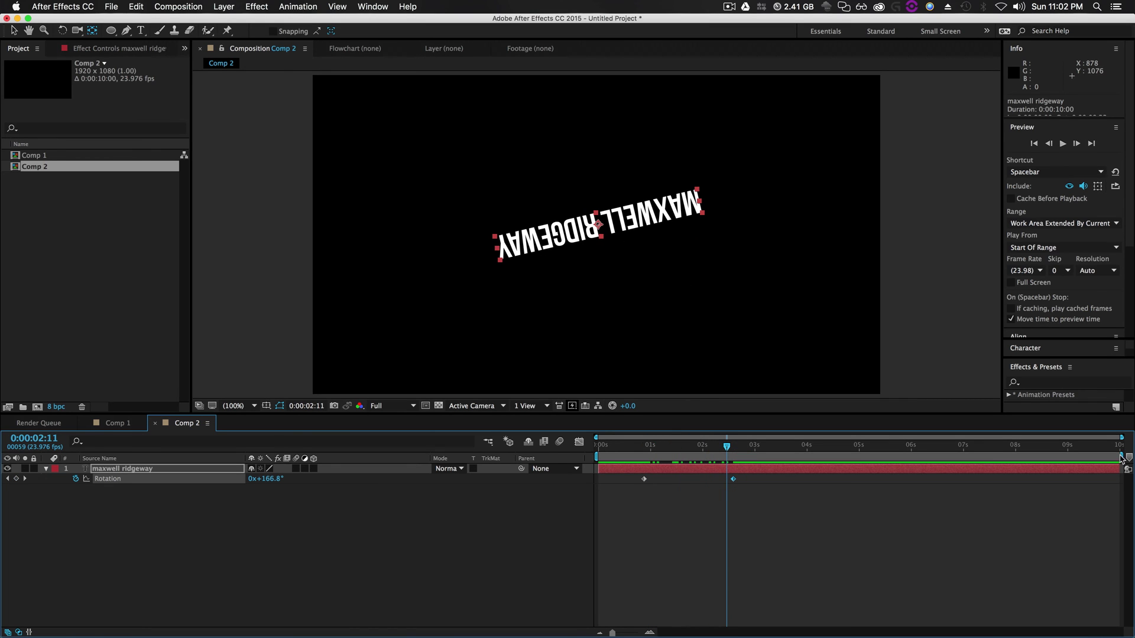
{"action": "left_click_drag", "start_coordinate": [1121, 458], "coordinate": [780, 458]}
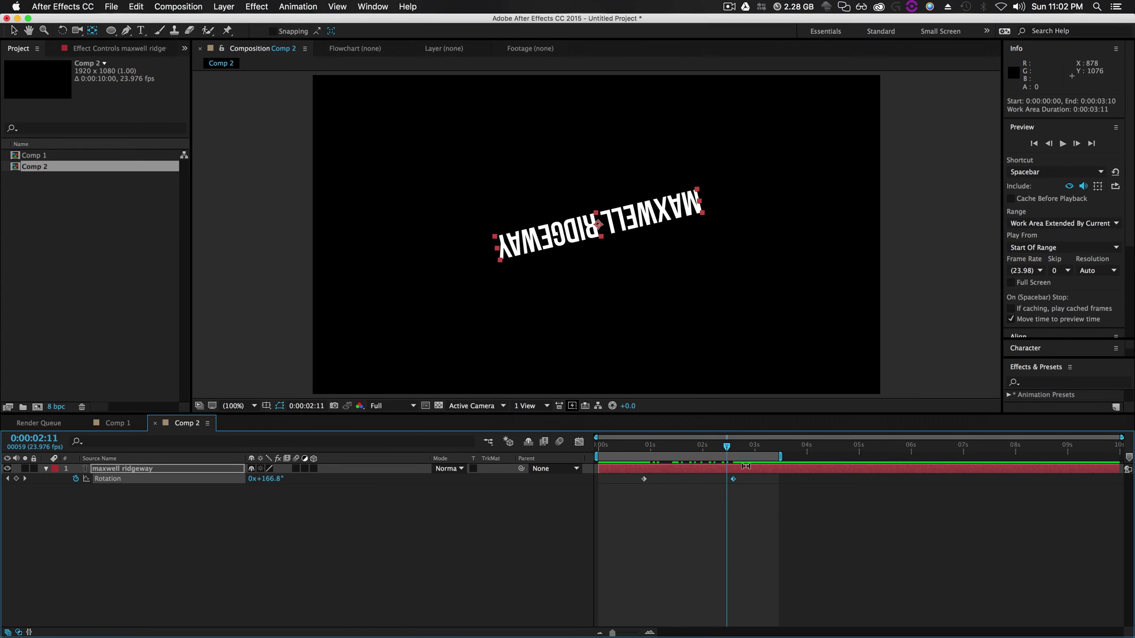
Move the 180° keyframe earlier, trim the work area to 0:00:00:05–0:00:02:06, preview, and select both keyframes
{"action": "key", "text": "space"}
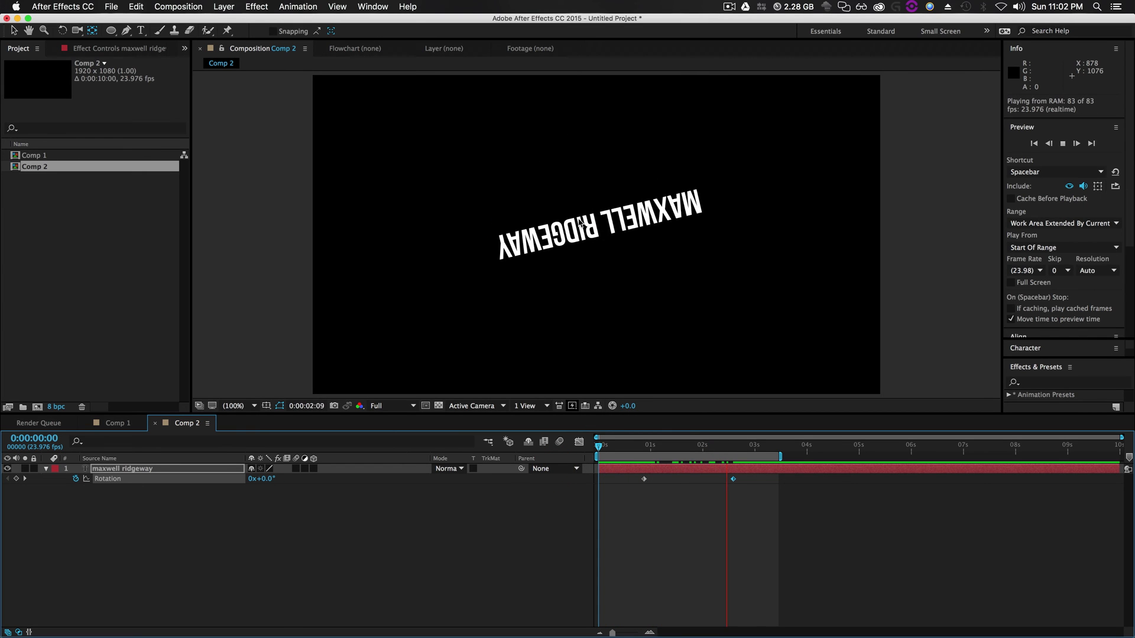
{"action": "key", "text": "space"}
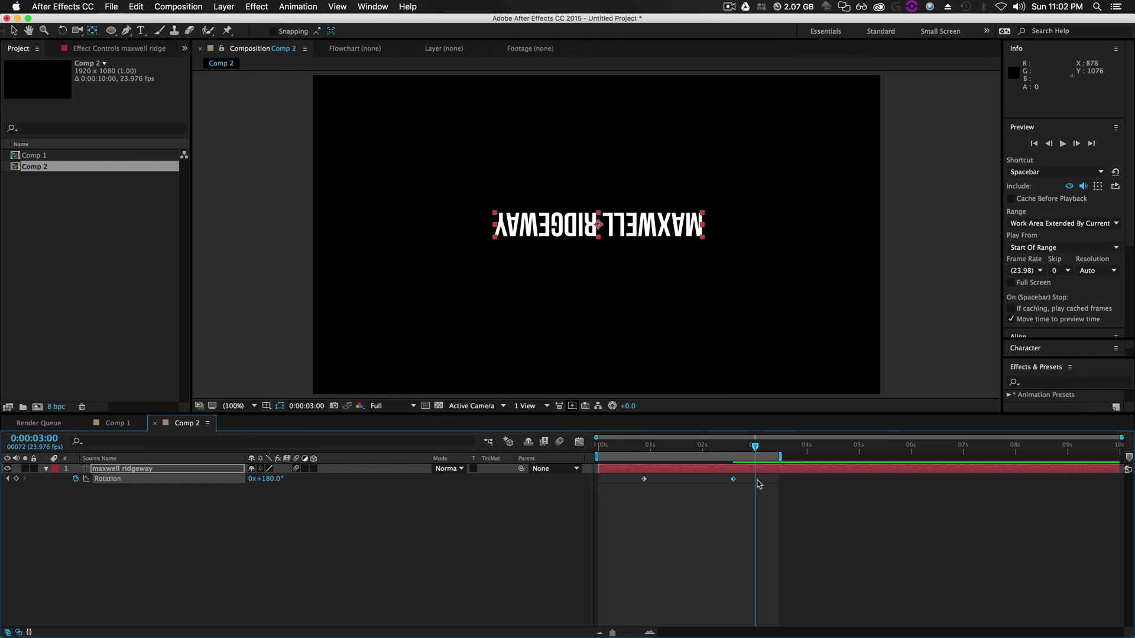
{"action": "left_click_drag", "start_coordinate": [733, 479], "coordinate": [685, 479]}
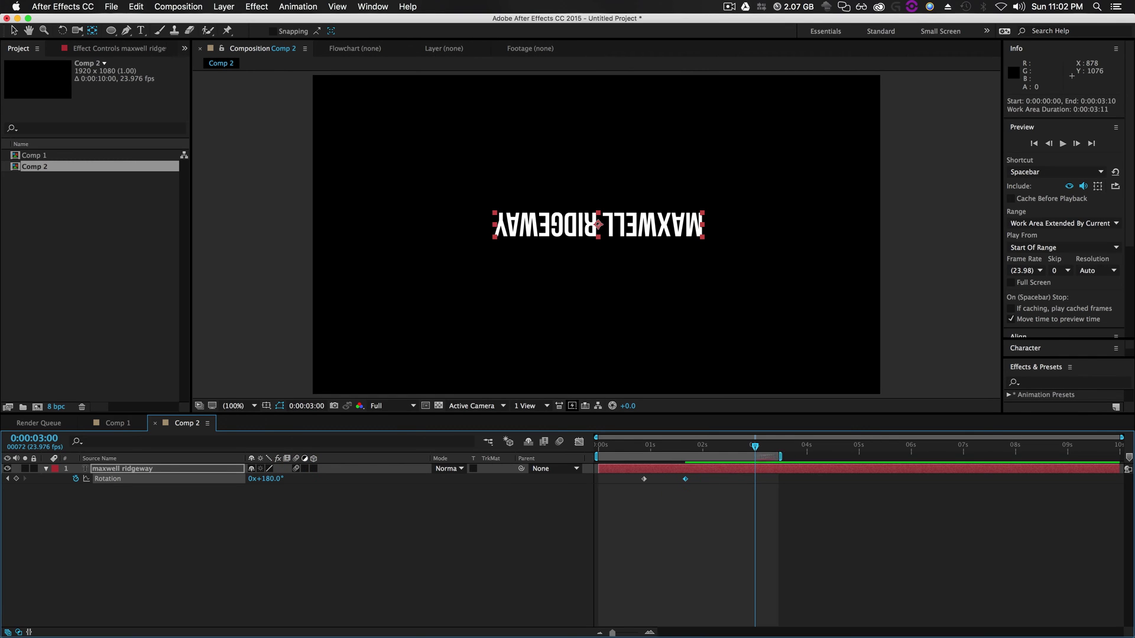
{"action": "left_click_drag", "start_coordinate": [781, 456], "coordinate": [703, 457]}
{"action": "left_click", "coordinate": [614, 448]}
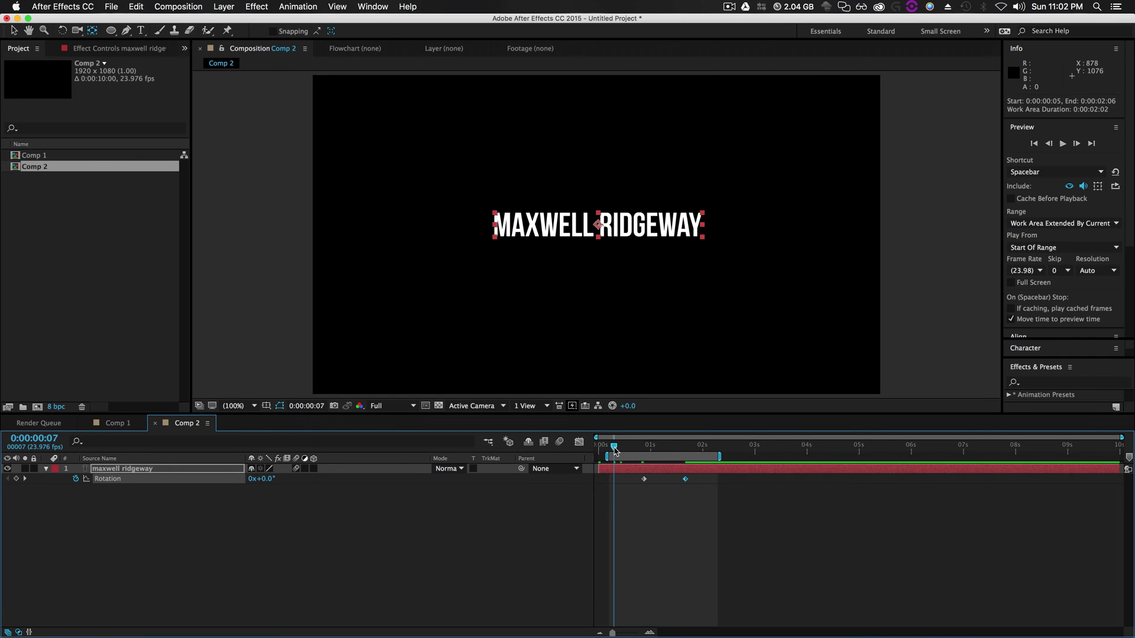
{"action": "key", "text": "space"}
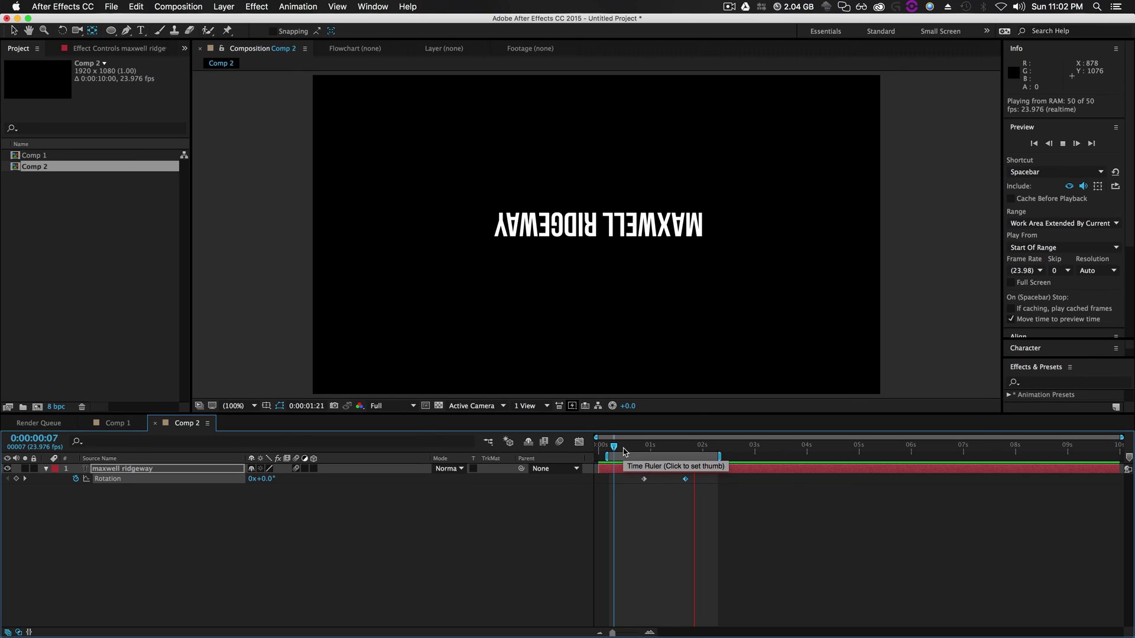
{"action": "key", "text": "space"}
{"action": "left_click_drag", "start_coordinate": [712, 478], "coordinate": [626, 486]}
Drag the first rotation keyframe's influence in the speed graph to a sharp ~400°/sec peak
{"action": "left_click", "coordinate": [579, 441]}
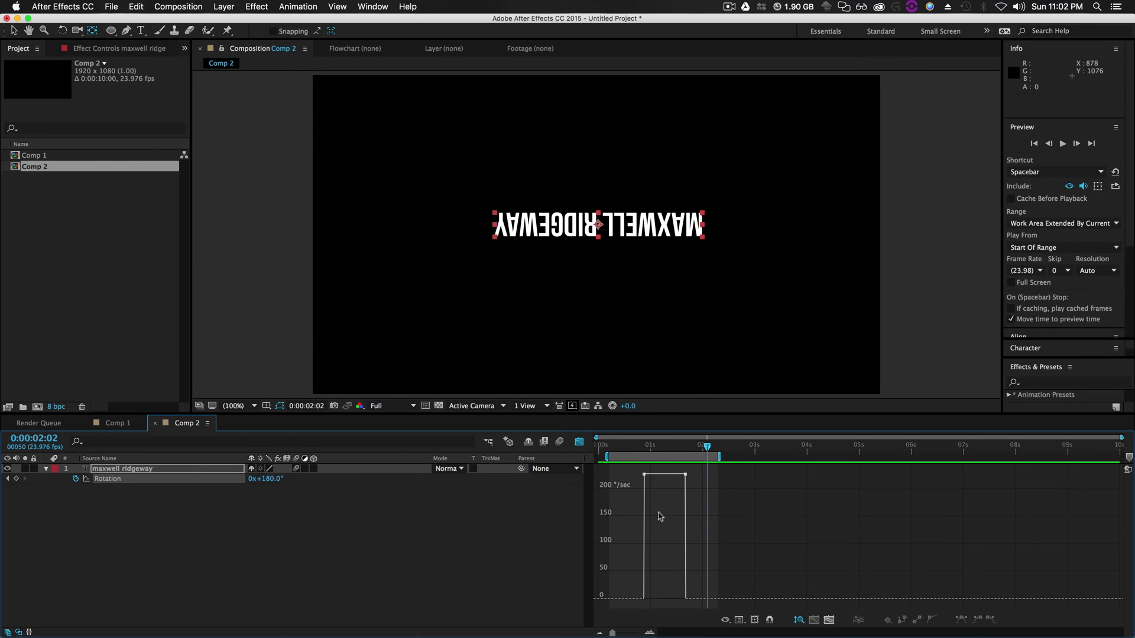
{"action": "mouse_move", "coordinate": [642, 473]}
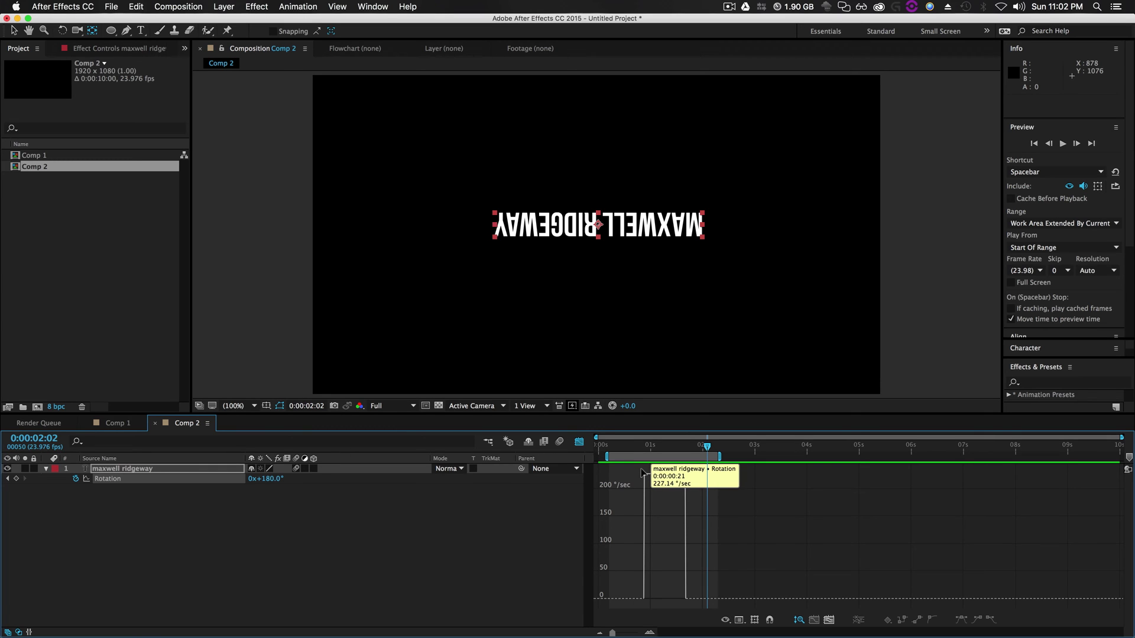
{"action": "key", "text": "alt"}
{"action": "left_click", "coordinate": [644, 474], "text": "alt"}
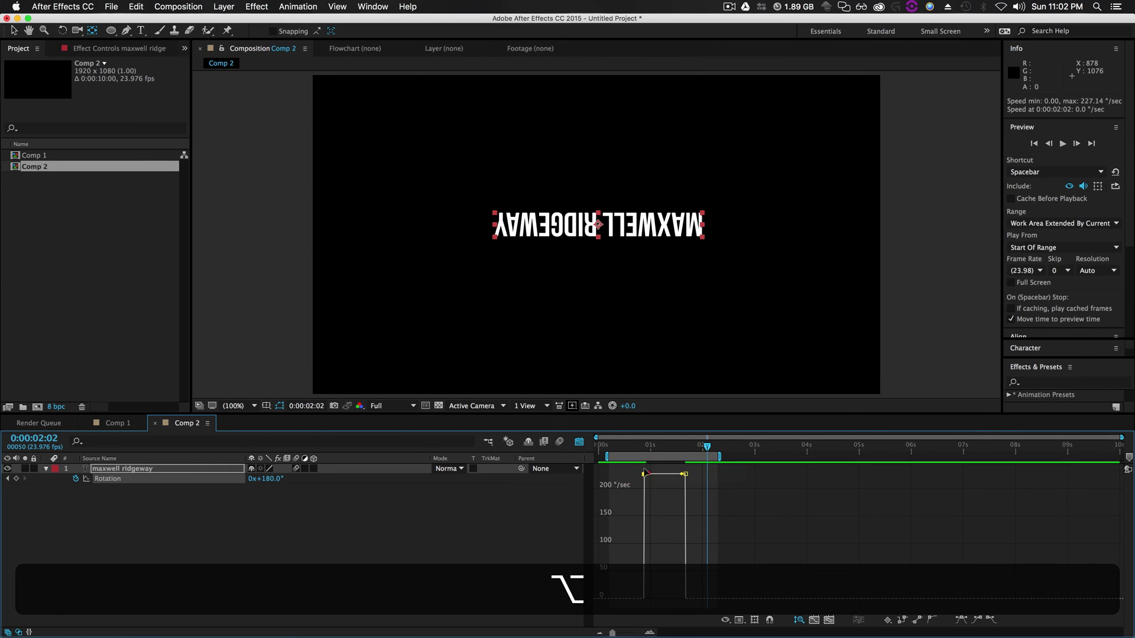
{"action": "left_click_drag", "start_coordinate": [644, 474], "coordinate": [655, 600]}
Preview the eased spin and switch to the Edit Value Graph view of the rotation
{"action": "key", "text": "space"}
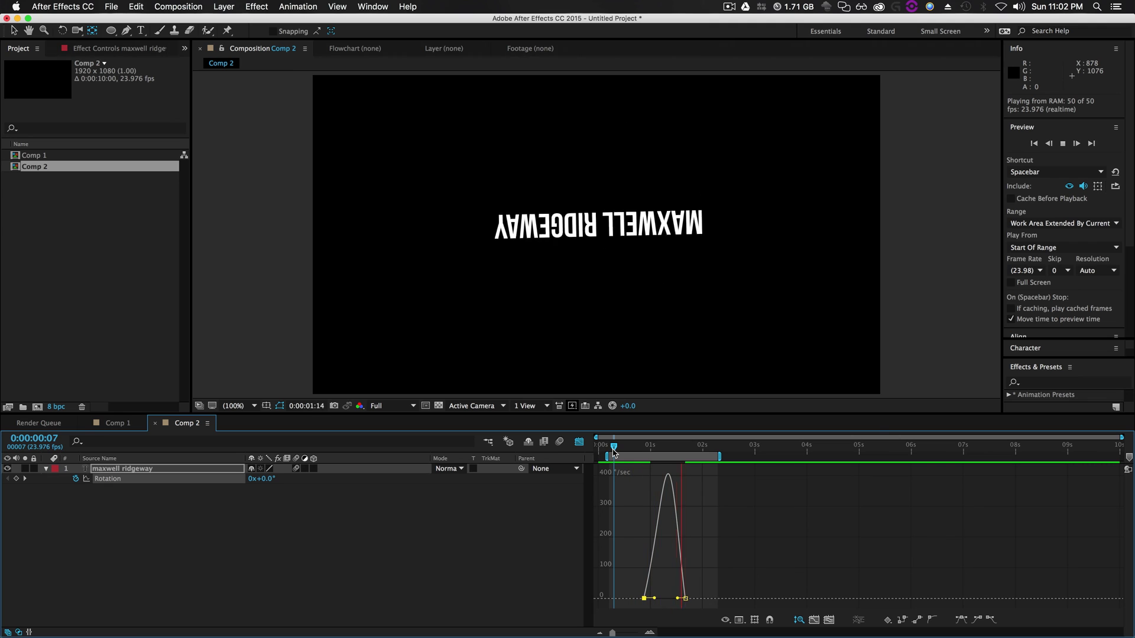
{"action": "key", "text": "space"}
{"action": "left_click", "coordinate": [740, 620]}
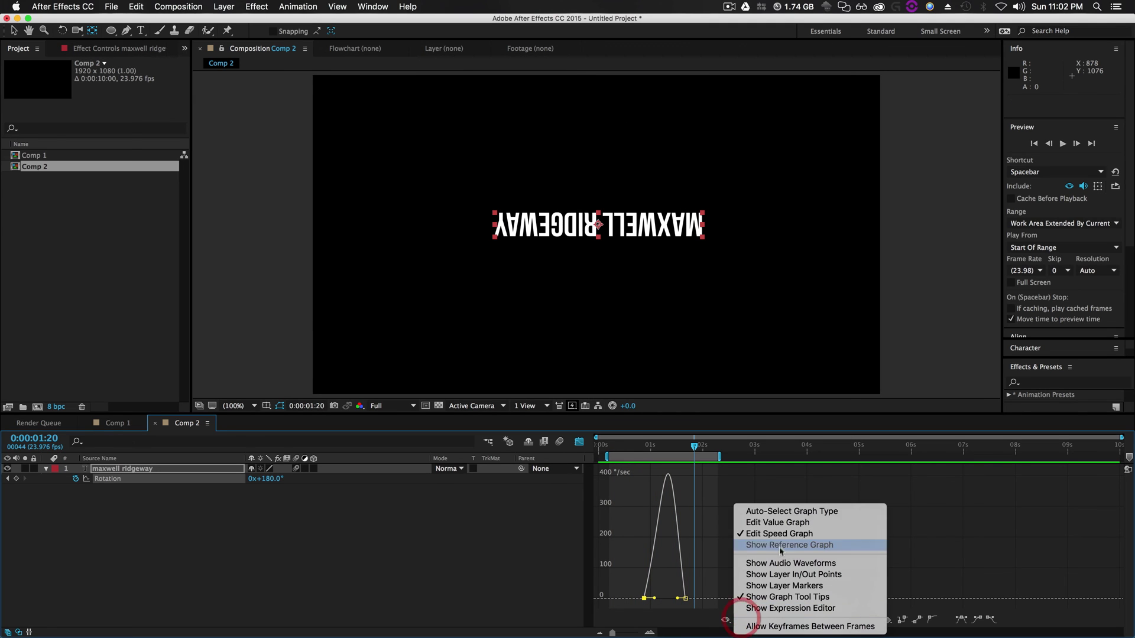
{"action": "left_click", "coordinate": [774, 454]}
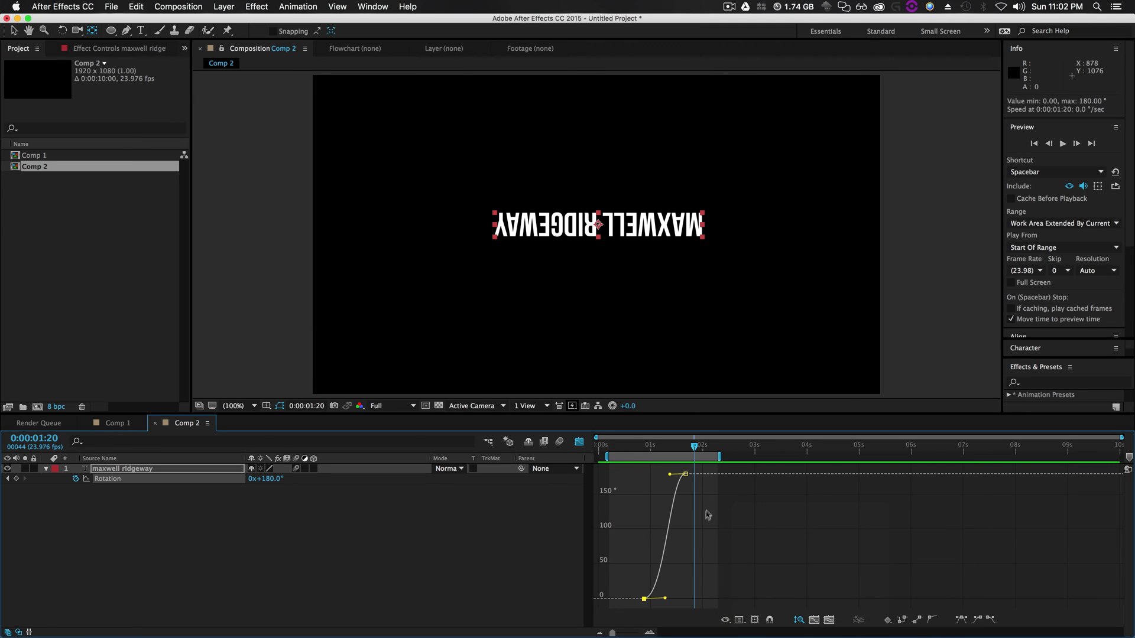
{"action": "left_click", "coordinate": [749, 618]}
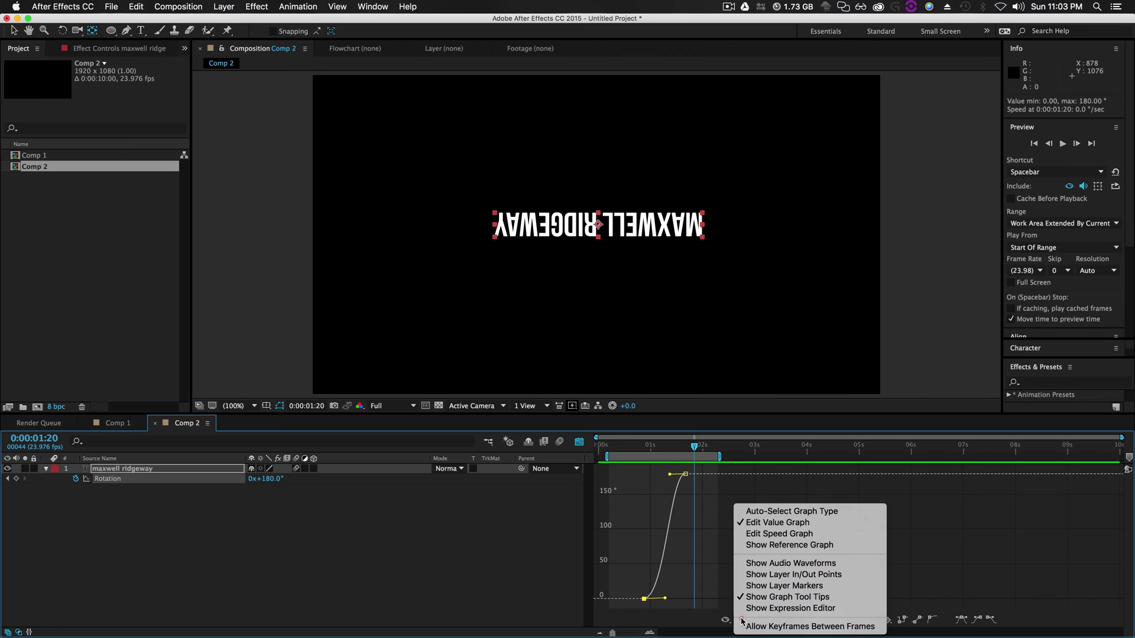
{"action": "left_click", "coordinate": [771, 512]}
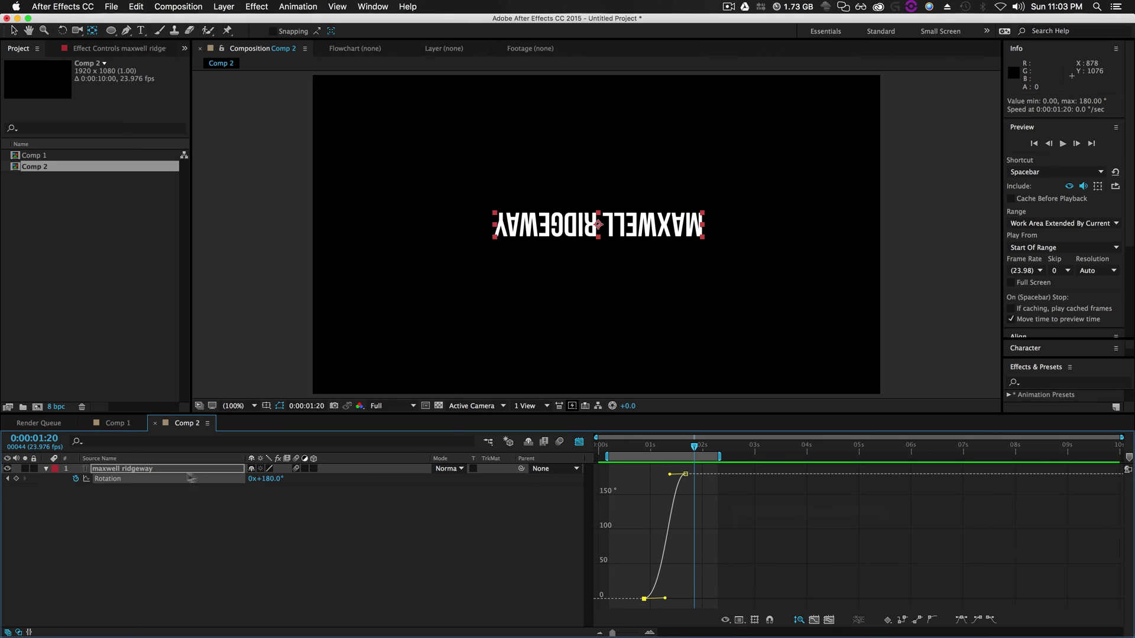
{"action": "left_click", "coordinate": [139, 515]}
{"action": "left_click", "coordinate": [116, 482]}
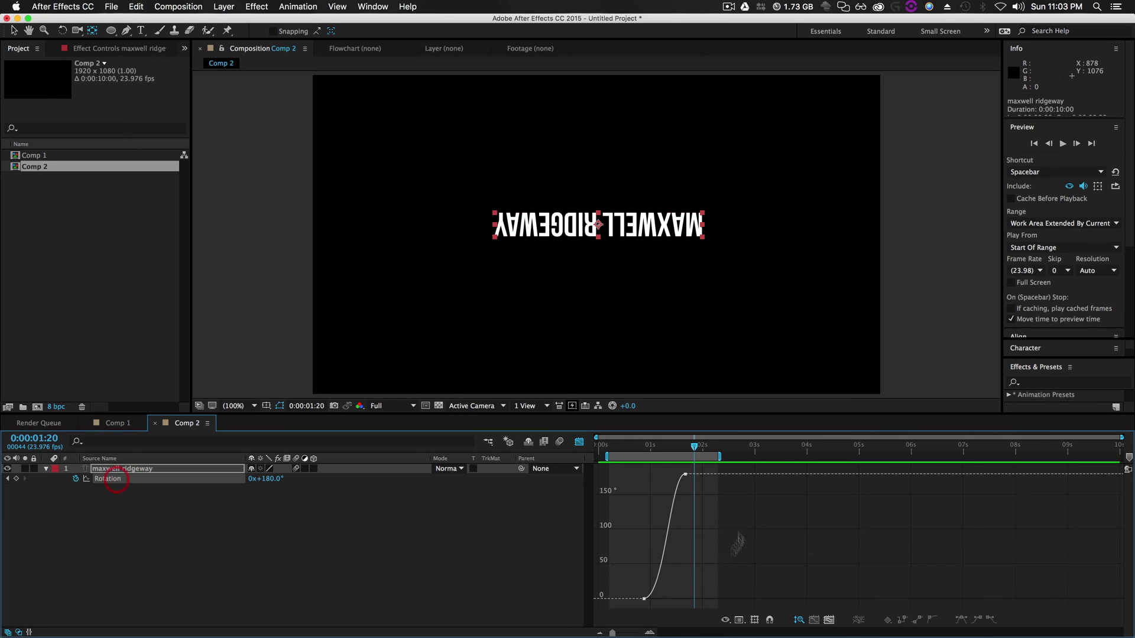
{"action": "left_click", "coordinate": [753, 621]}
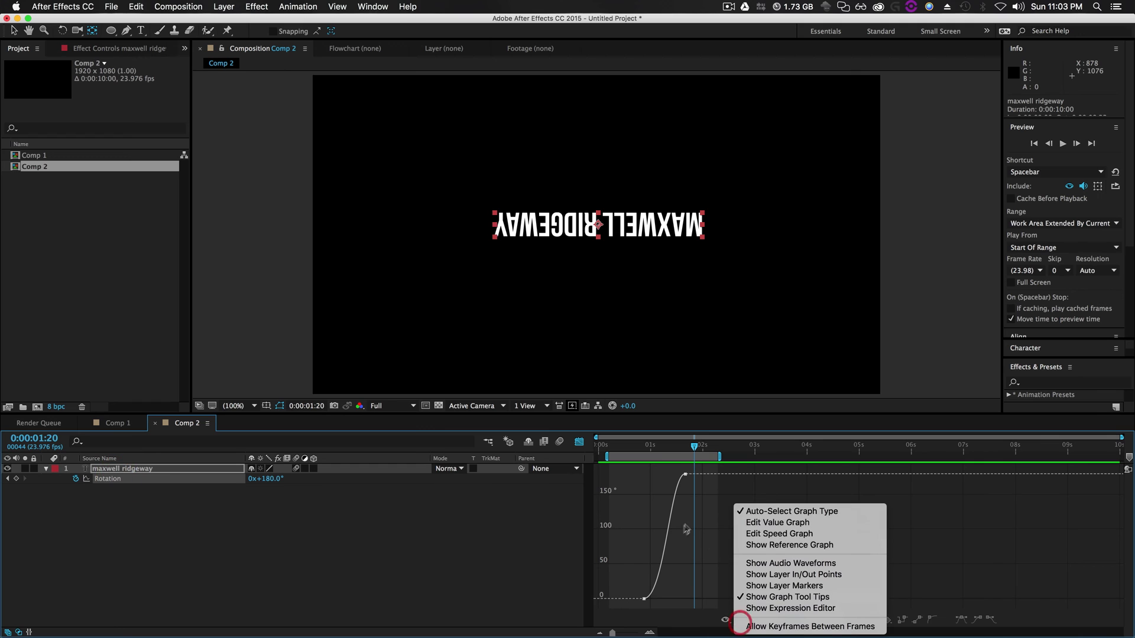
{"action": "left_click", "coordinate": [759, 525]}
{"action": "left_click", "coordinate": [739, 619]}
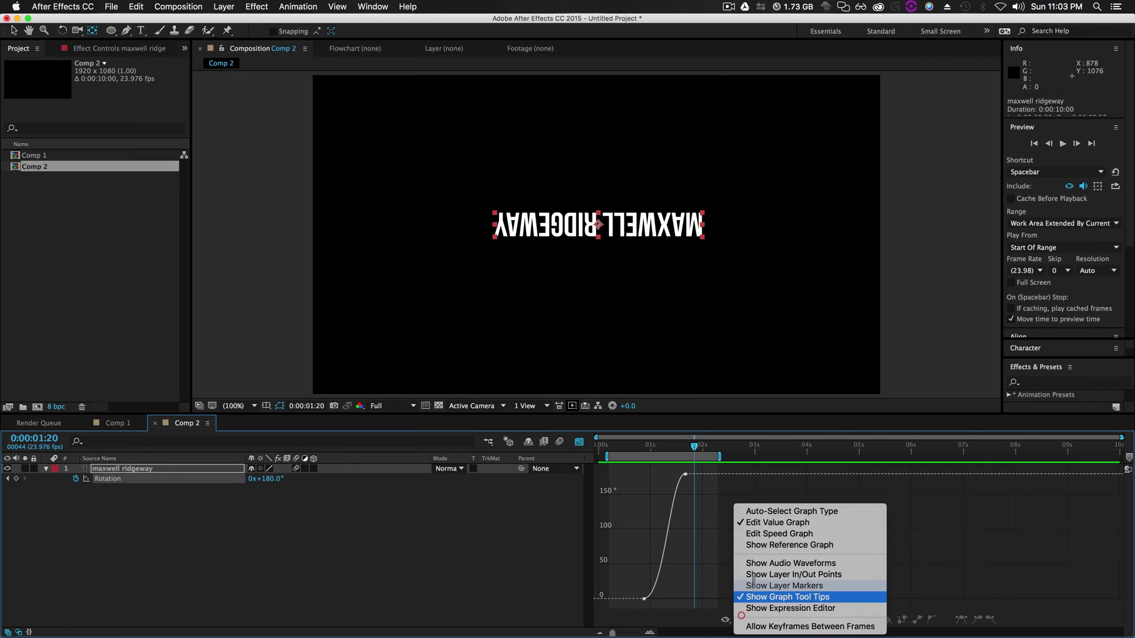
{"action": "left_click", "coordinate": [754, 524]}
{"action": "left_click", "coordinate": [644, 598]}
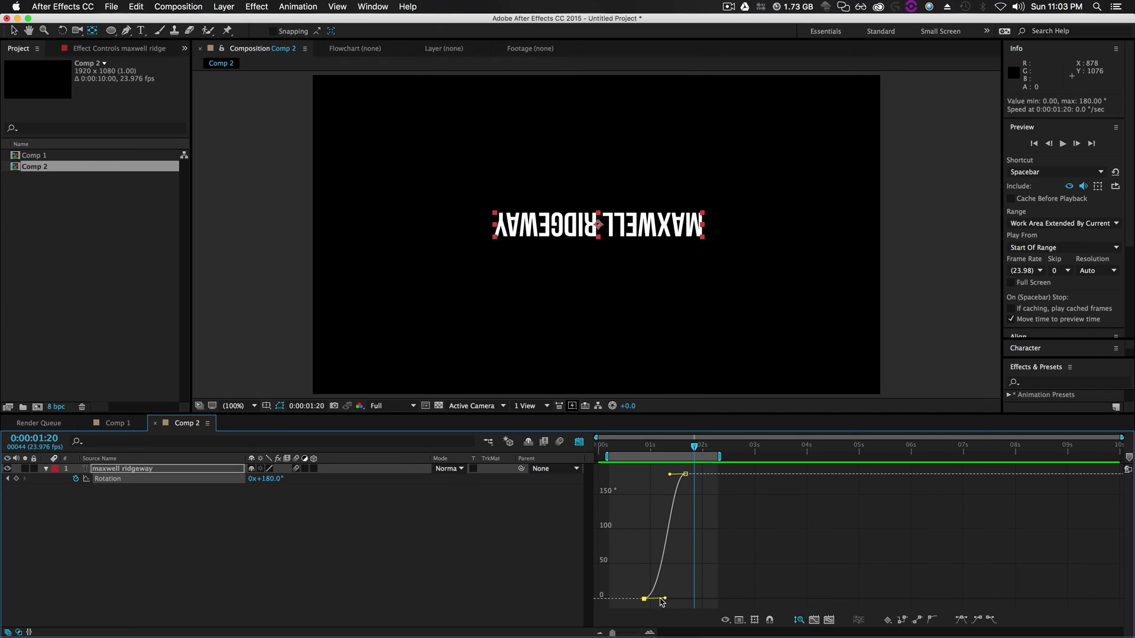
Pull the first keyframe's handle so rotation dips to about −6.26° before spinning to 180°
{"action": "mouse_move", "coordinate": [663, 597]}
{"action": "left_mouse_down"}
{"action": "mouse_move", "coordinate": [677, 609]}
{"action": "mouse_move", "coordinate": [676, 586]}
{"action": "left_mouse_up"}
{"action": "mouse_move", "coordinate": [678, 506]}
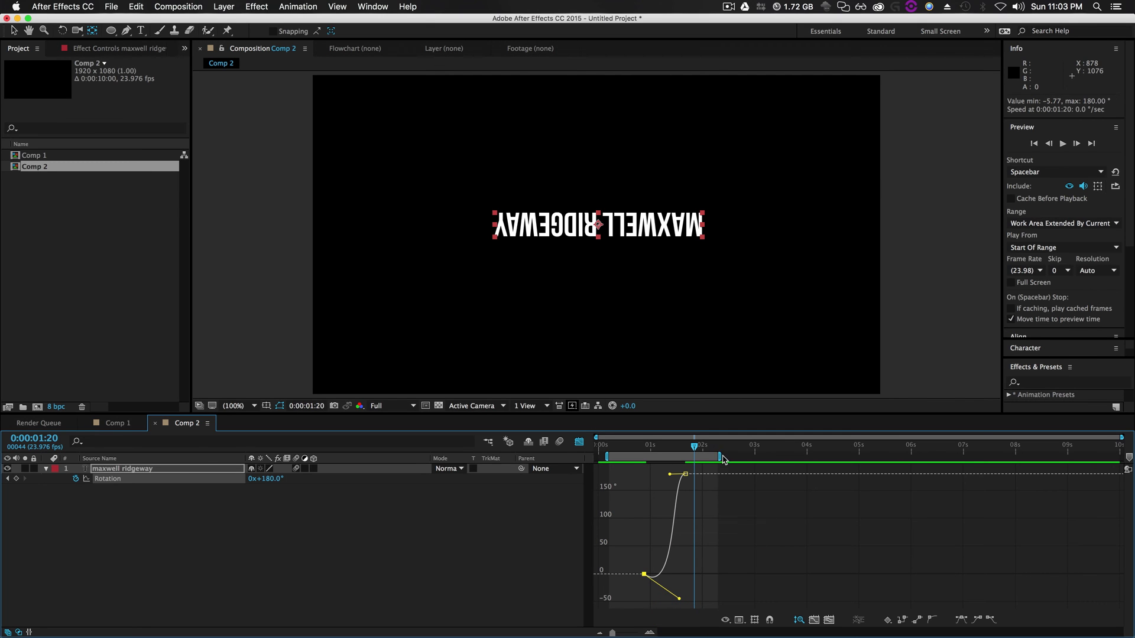
{"action": "left_click_drag", "start_coordinate": [620, 633], "coordinate": [632, 633]}
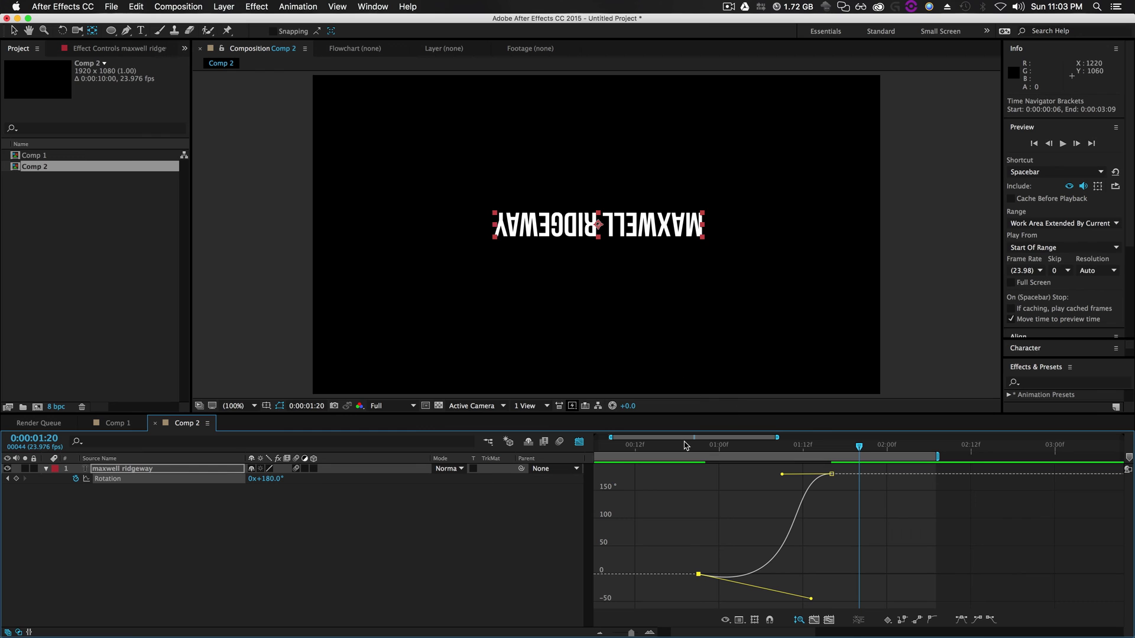
{"action": "key", "text": "space"}
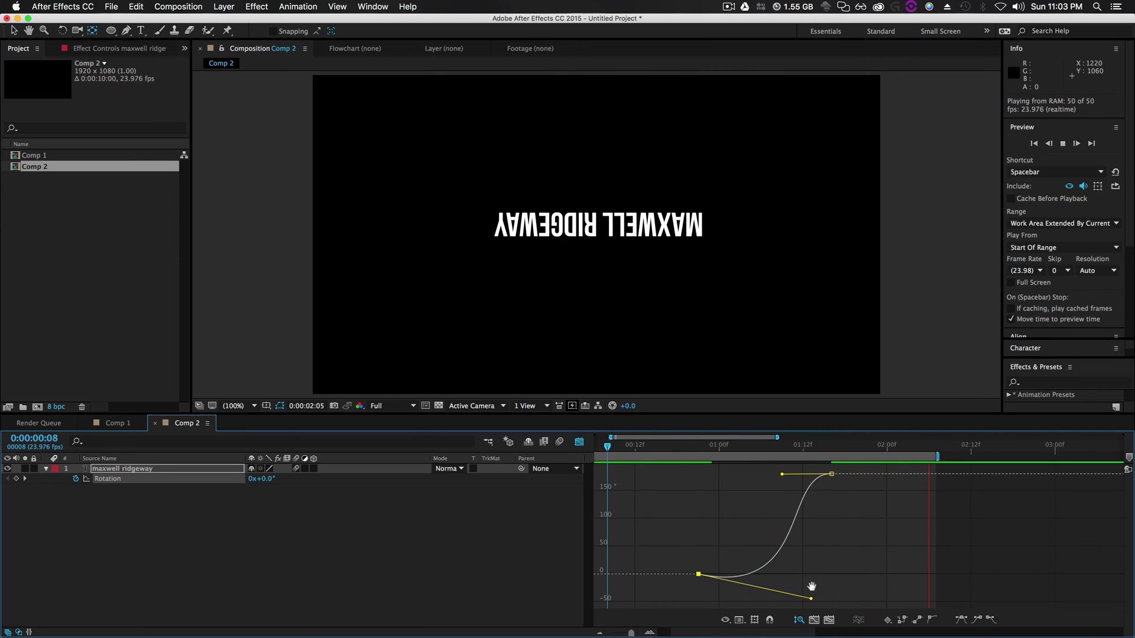
{"action": "key", "text": "space"}
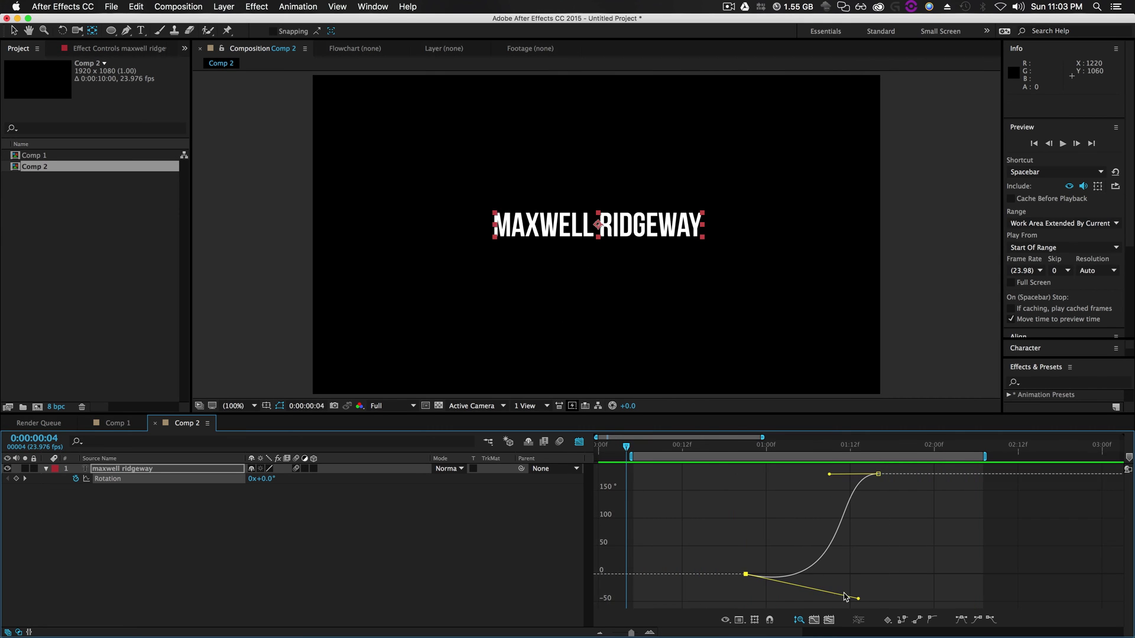
{"action": "left_click_drag", "start_coordinate": [857, 598], "coordinate": [819, 602]}
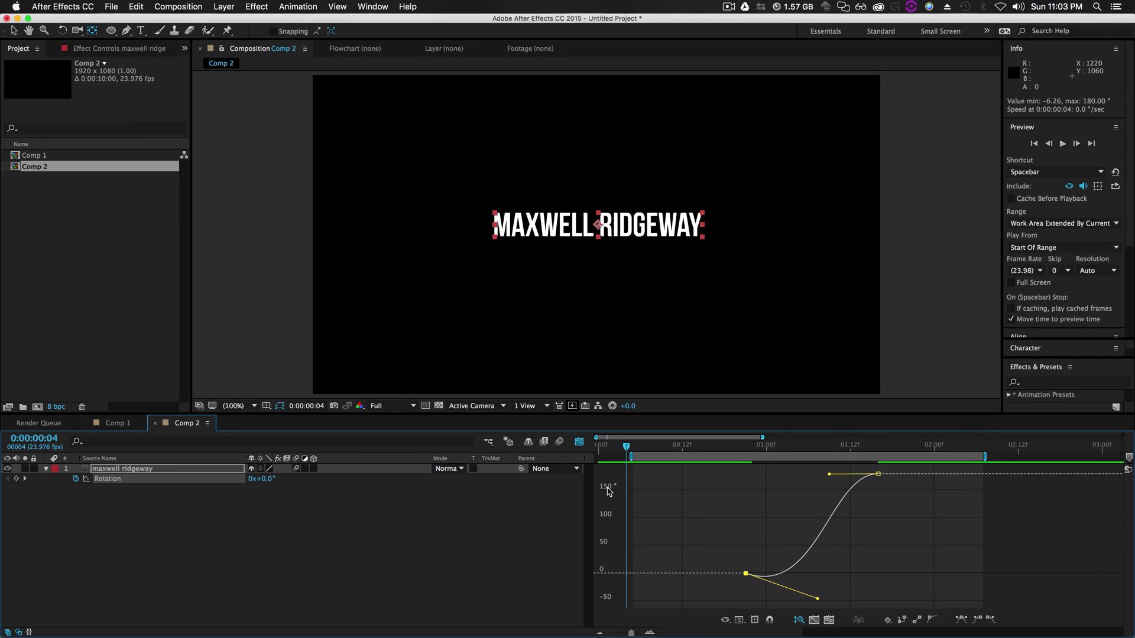
Raise the 180° keyframe's ease so the spin overshoots, previewing the result
{"action": "left_click_drag", "start_coordinate": [827, 473], "coordinate": [801, 474]}
{"action": "key", "text": "space"}
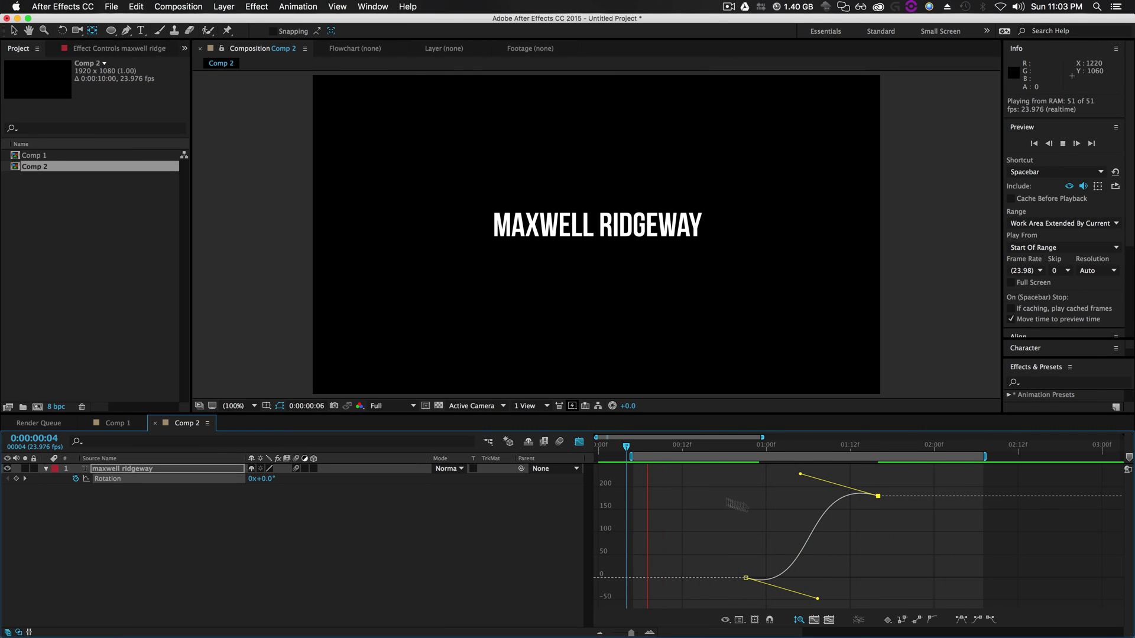
{"action": "key", "text": "space"}
{"action": "left_click_drag", "start_coordinate": [792, 471], "coordinate": [776, 474]}
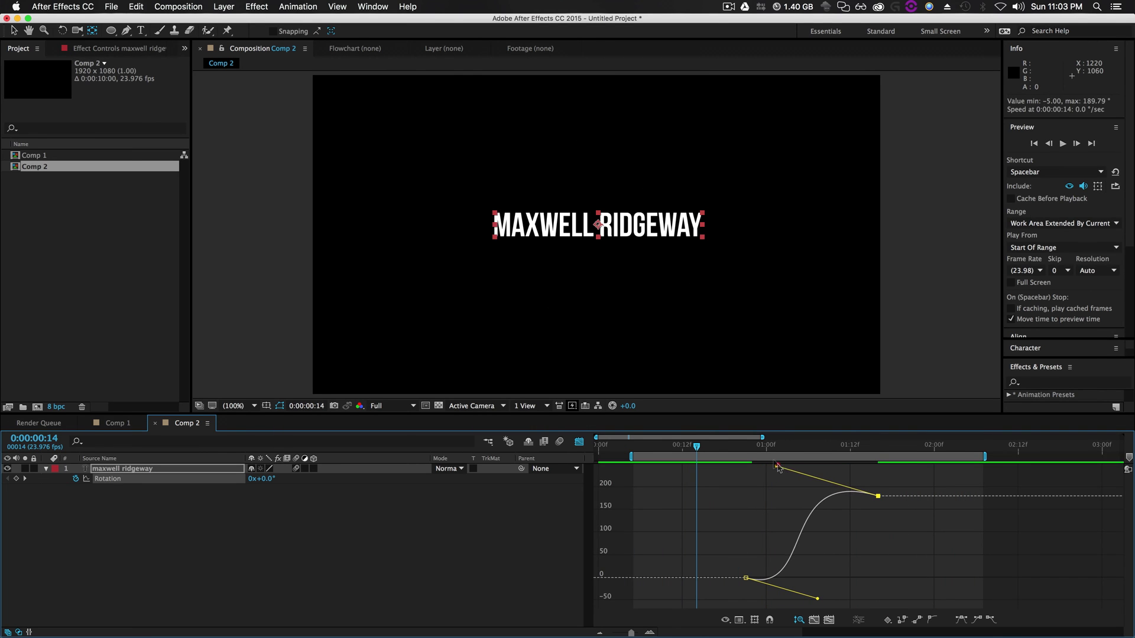
{"action": "key", "text": "space"}
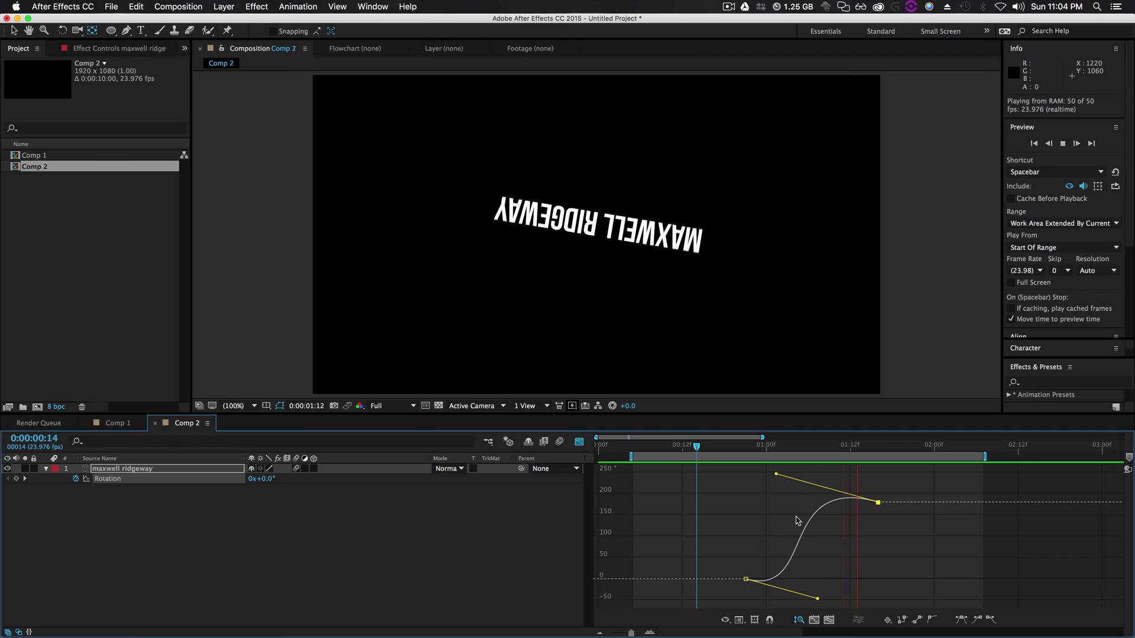
{"action": "key", "text": "space"}
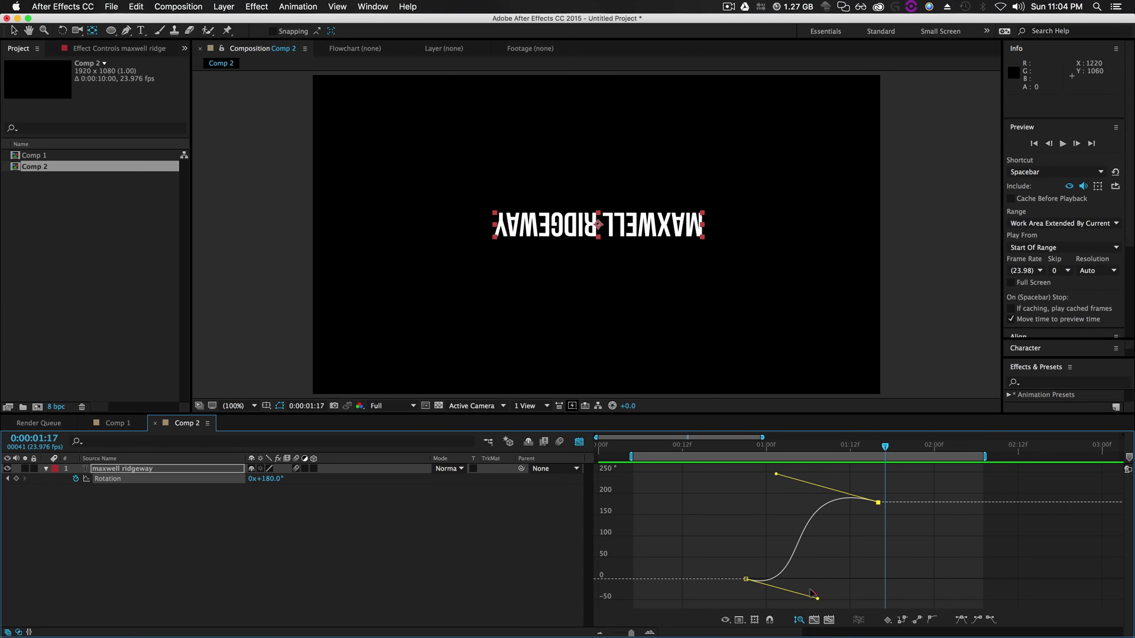
Rebalance the handles: ease the start dip to −3.16° and overshoot to about 183.93°
{"action": "left_click_drag", "start_coordinate": [811, 591], "coordinate": [799, 577]}
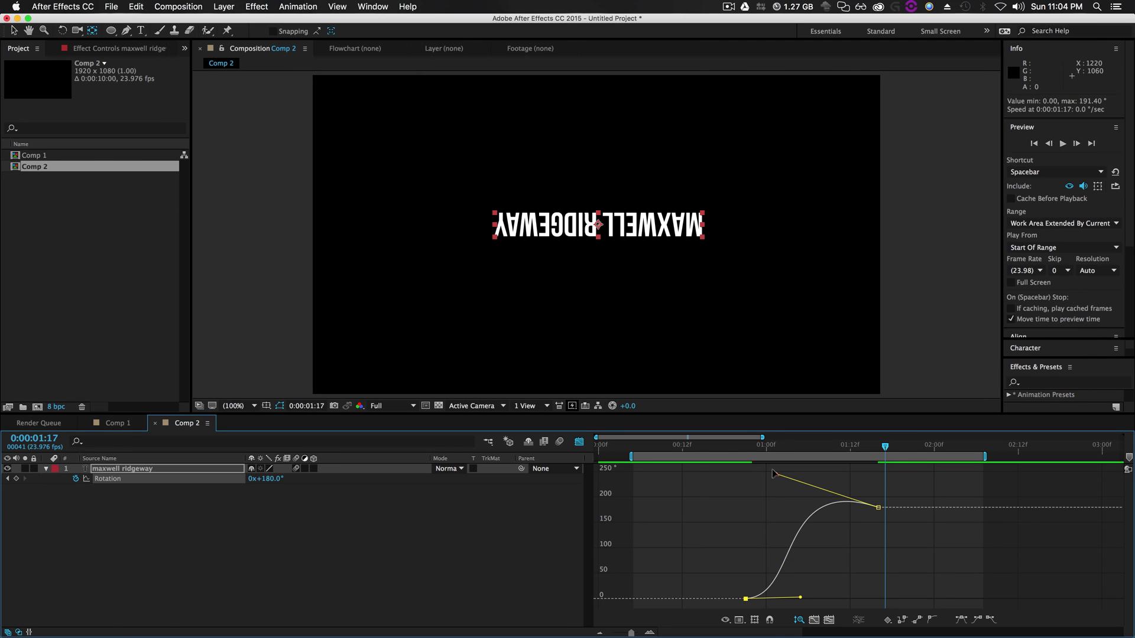
{"action": "left_click_drag", "start_coordinate": [774, 473], "coordinate": [786, 516]}
{"action": "key", "text": "space"}
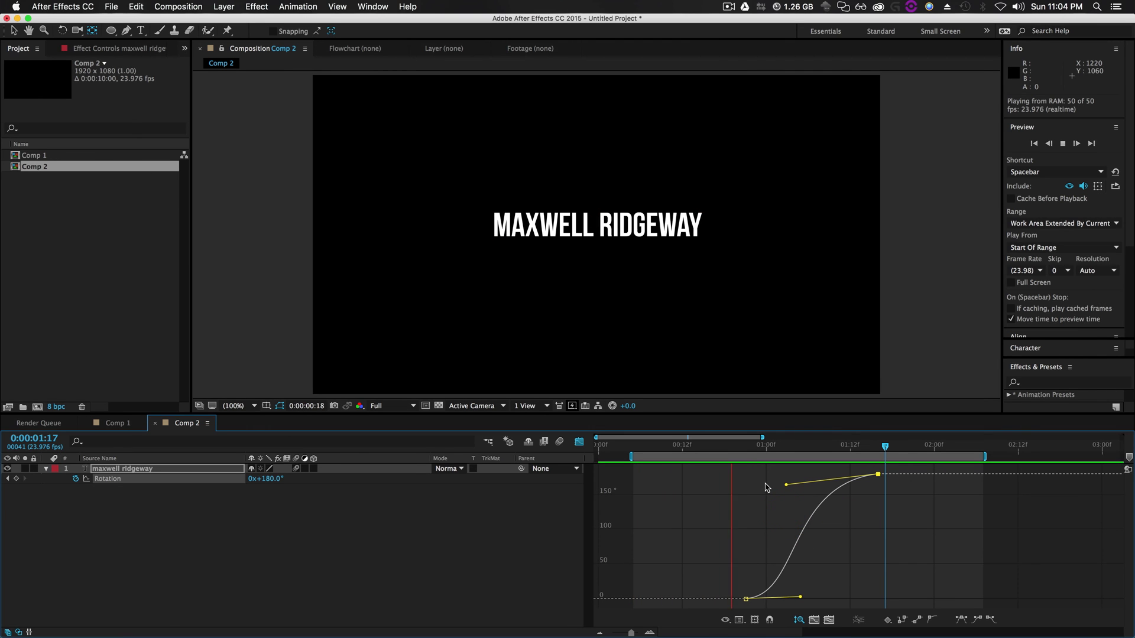
{"action": "key", "text": "space"}
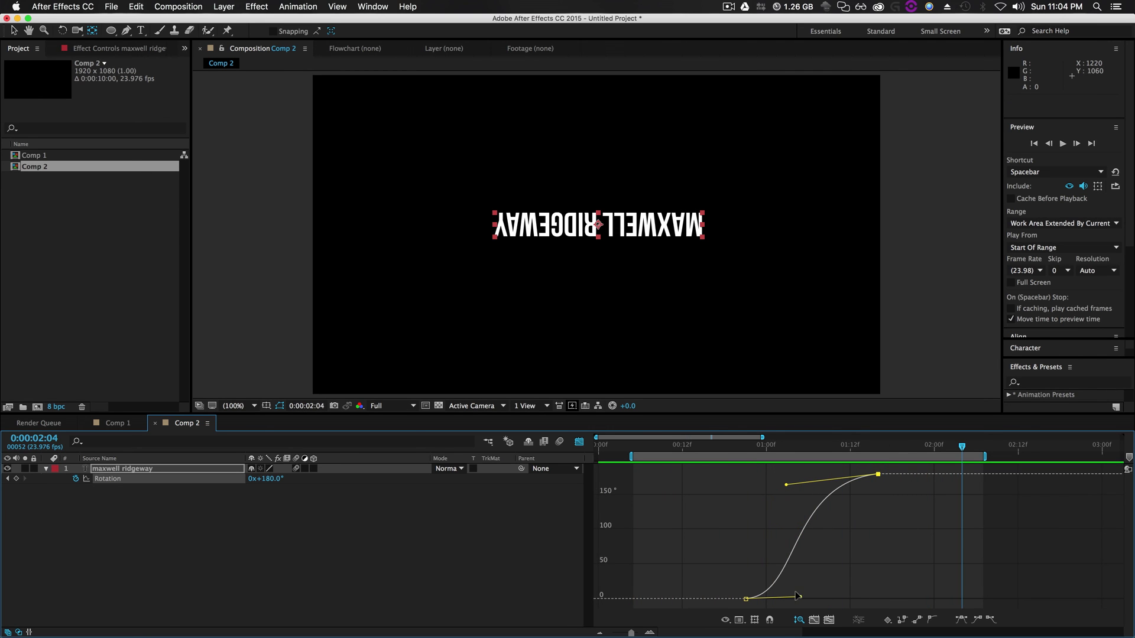
{"action": "left_click_drag", "start_coordinate": [798, 596], "coordinate": [806, 602]}
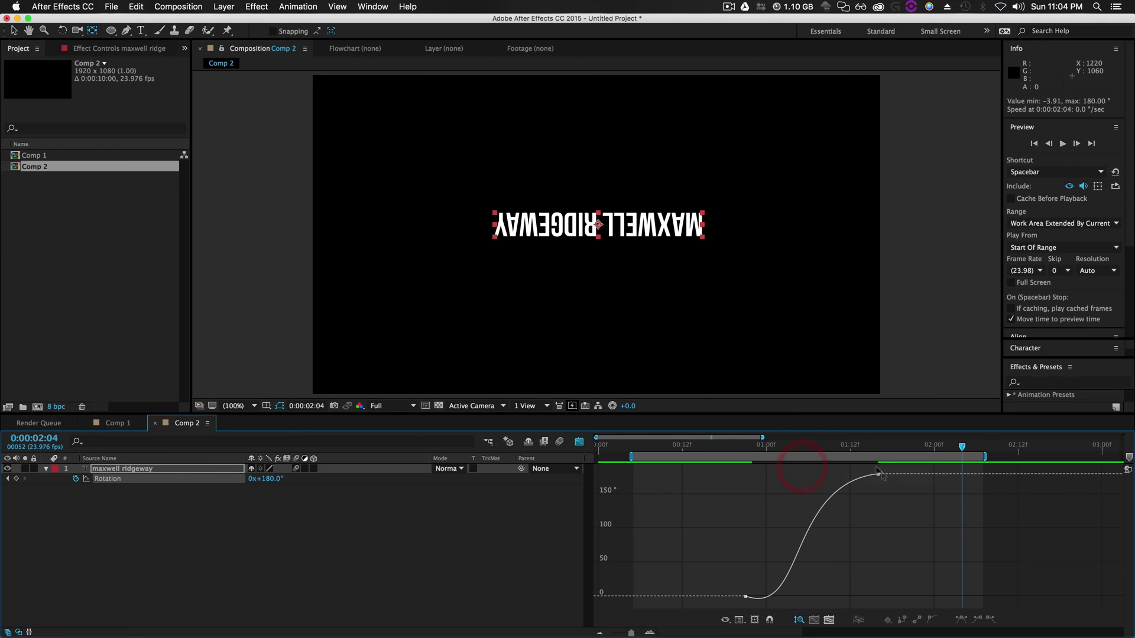
{"action": "mouse_move", "coordinate": [876, 473]}
{"action": "left_click_drag", "start_coordinate": [785, 479], "coordinate": [805, 473]}
{"action": "key", "text": "space"}
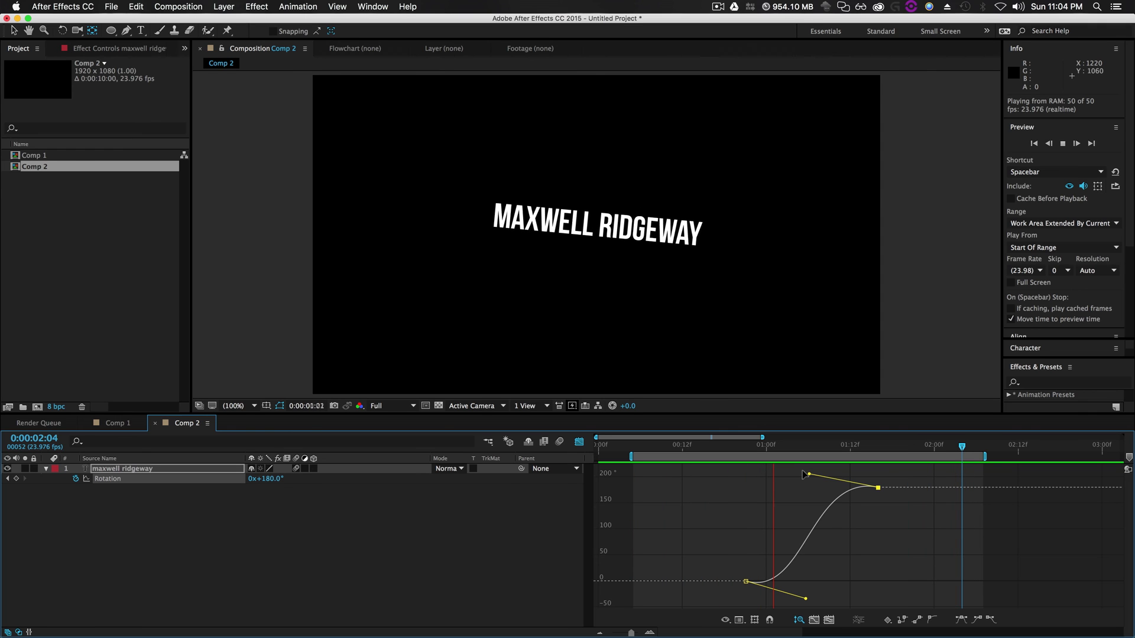
{"action": "key", "text": "space"}
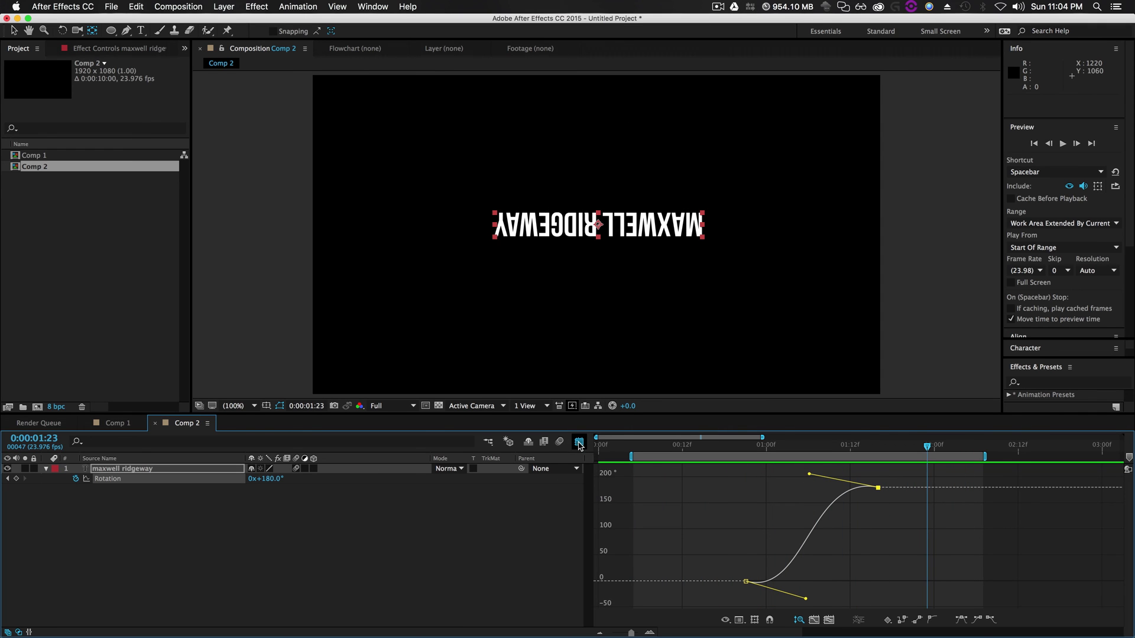
Switch to the speed graph and extend the first keyframe's influence to sharpen the peak
{"action": "left_click", "coordinate": [738, 621]}
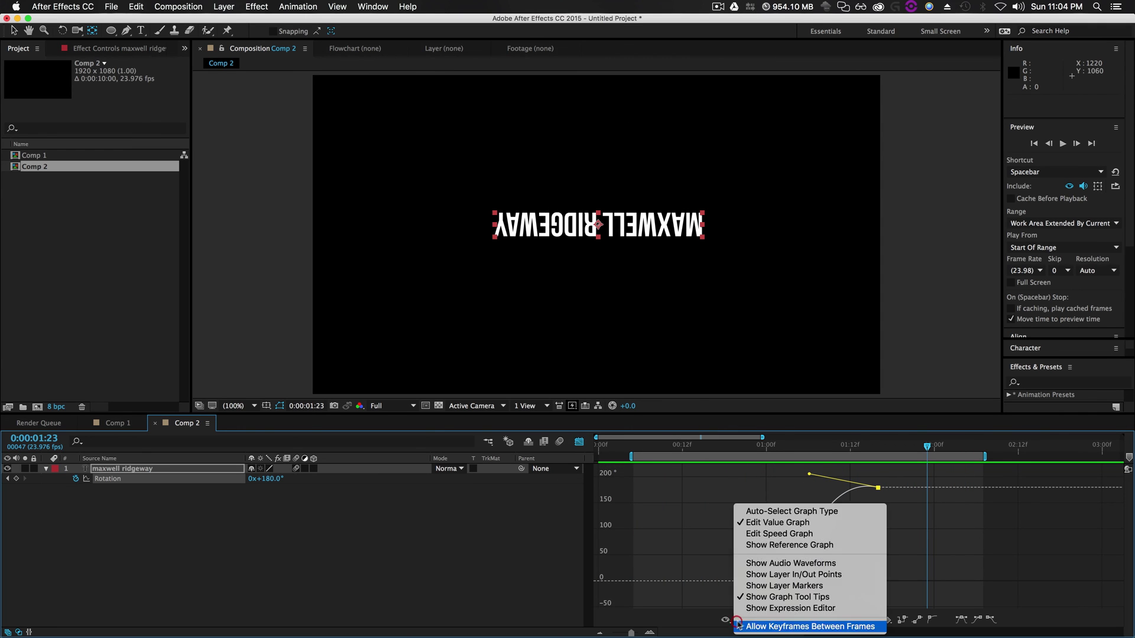
{"action": "left_click", "coordinate": [785, 535]}
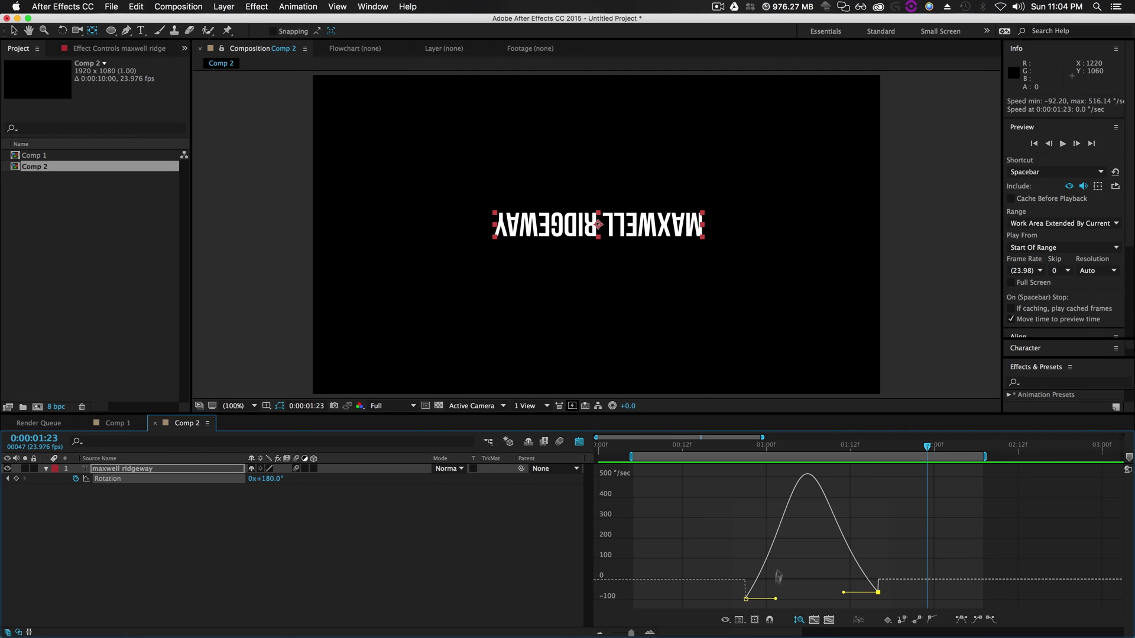
{"action": "left_click_drag", "start_coordinate": [773, 596], "coordinate": [820, 598]}
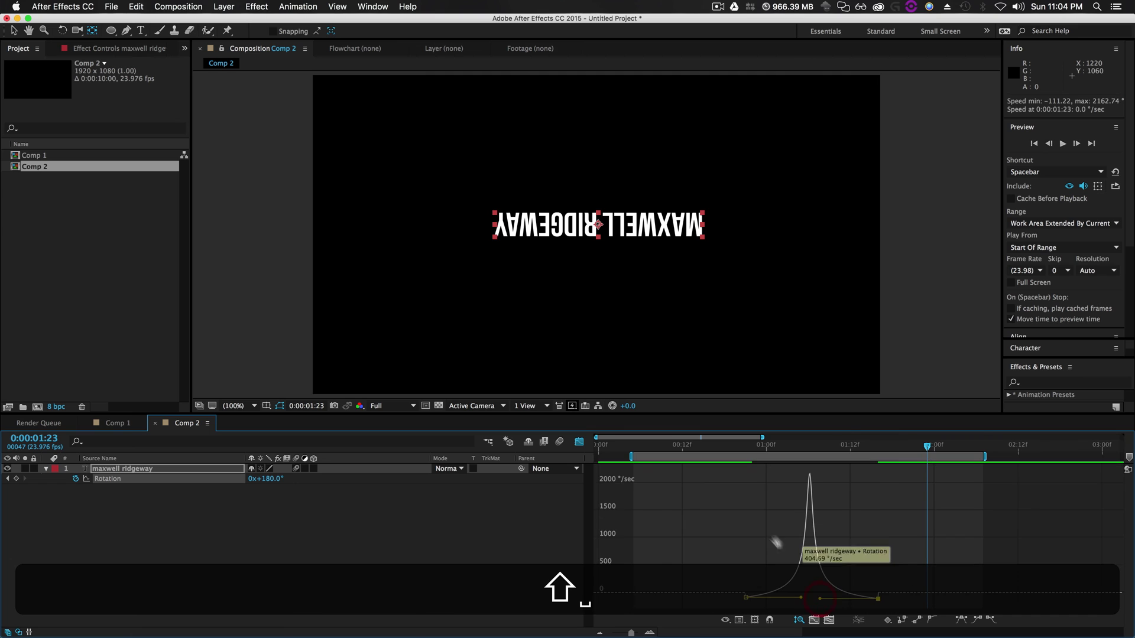
{"action": "key", "text": "space"}
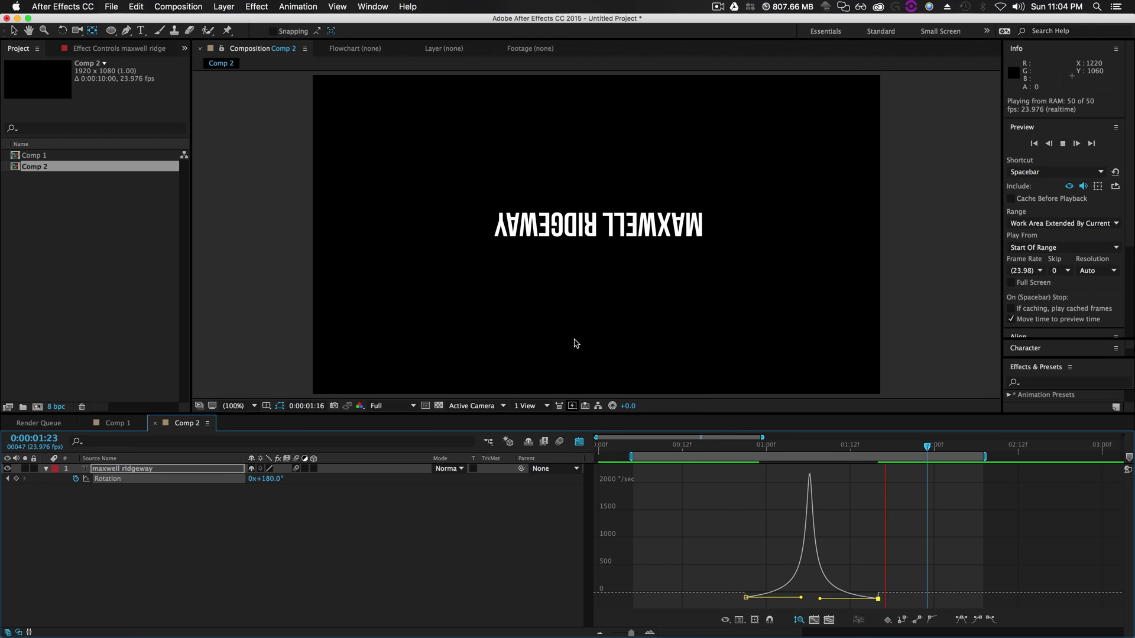
{"action": "key", "text": "space"}
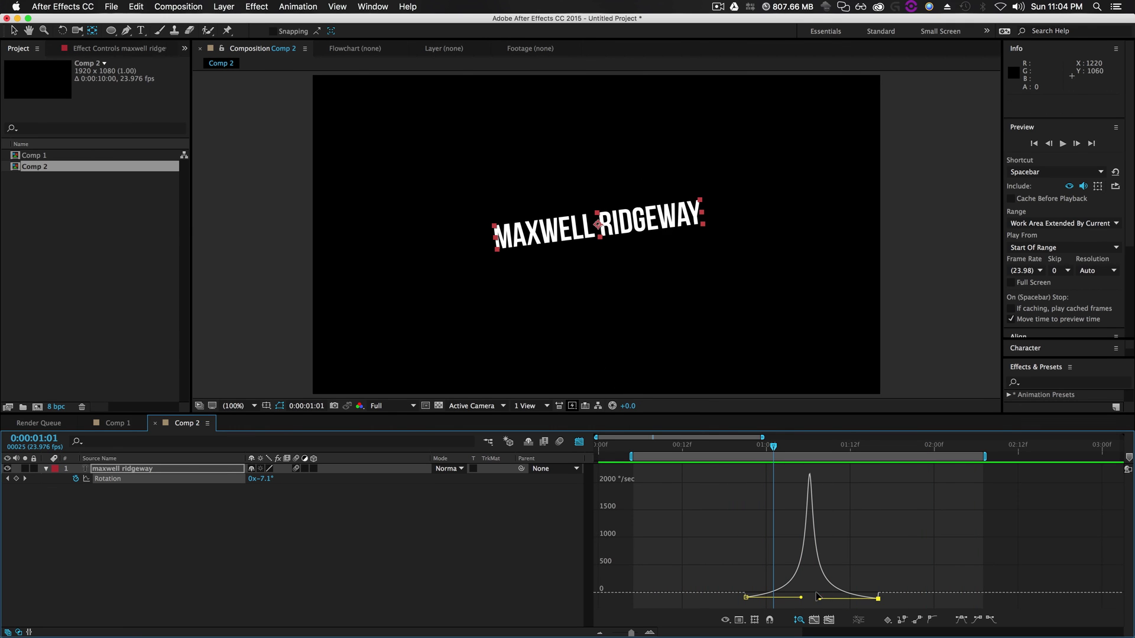
Shift the speed peak later and adjust the last keyframe's influence, leaving one sharp peak above 500°/sec
{"action": "left_click_drag", "start_coordinate": [818, 597], "coordinate": [852, 596]}
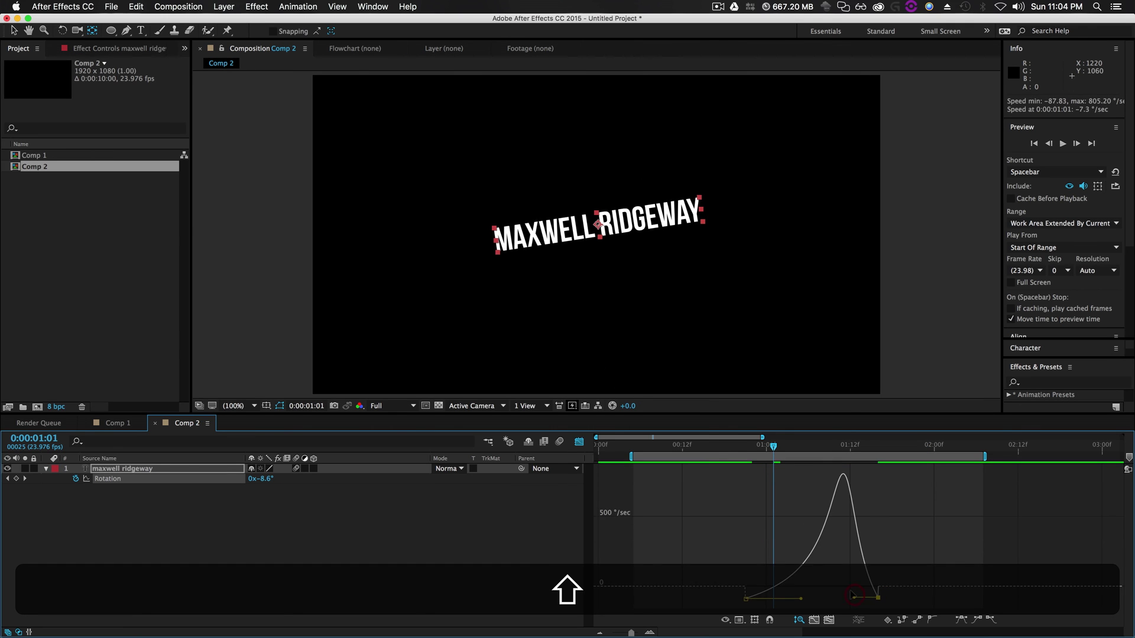
{"action": "key", "text": "space"}
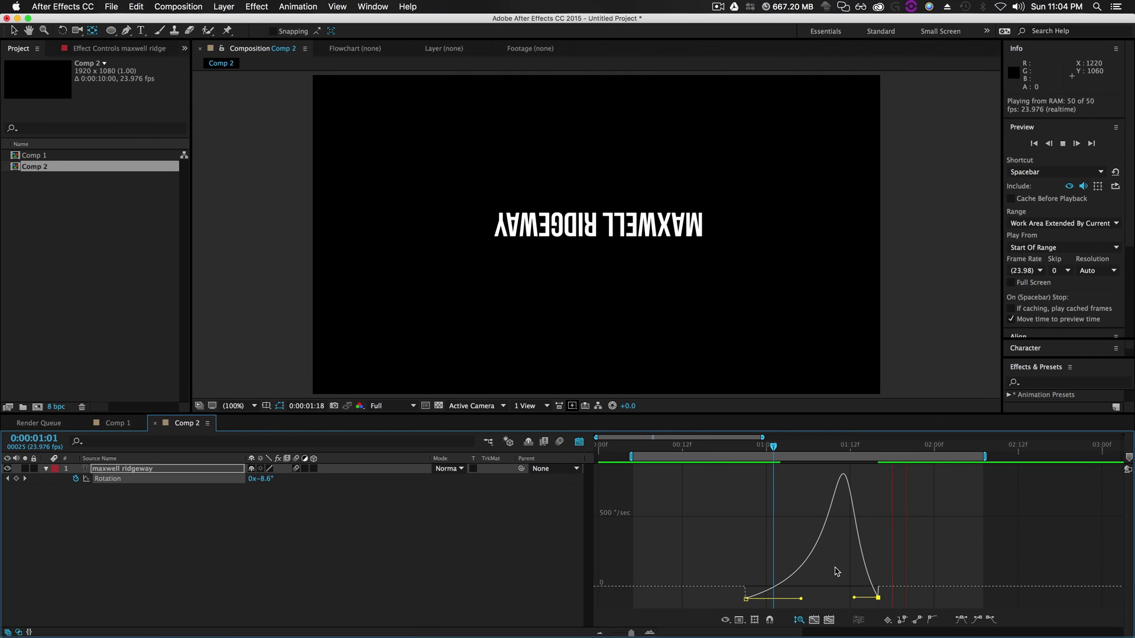
{"action": "key", "text": "space"}
{"action": "left_click_drag", "start_coordinate": [851, 596], "coordinate": [834, 597]}
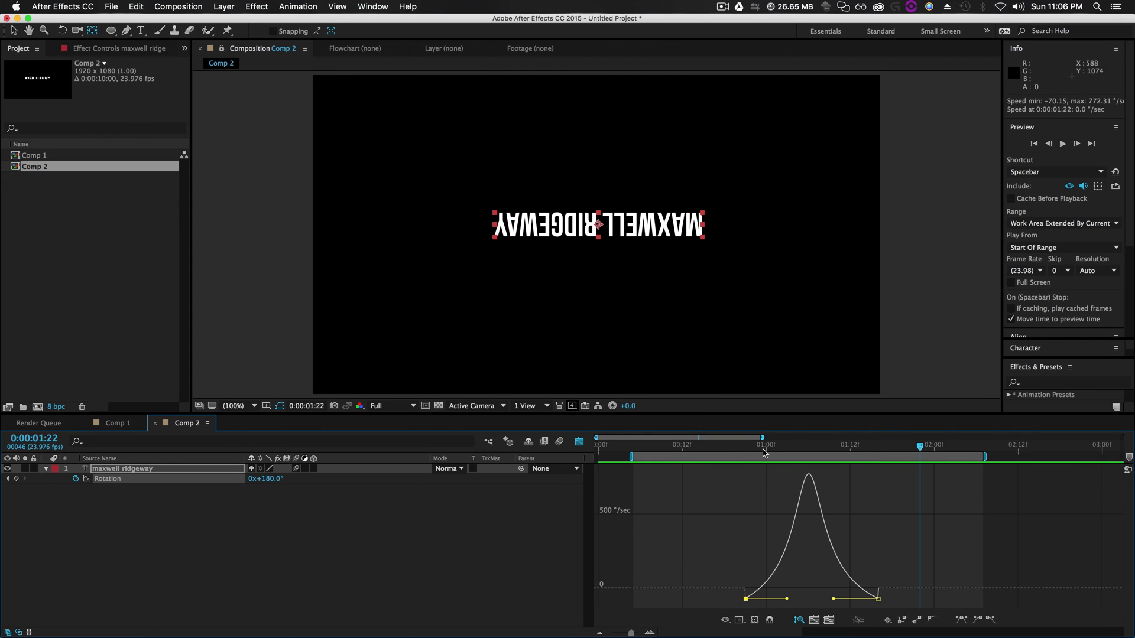
{"action": "left_click", "coordinate": [763, 453]}
{"action": "key", "text": "space"}
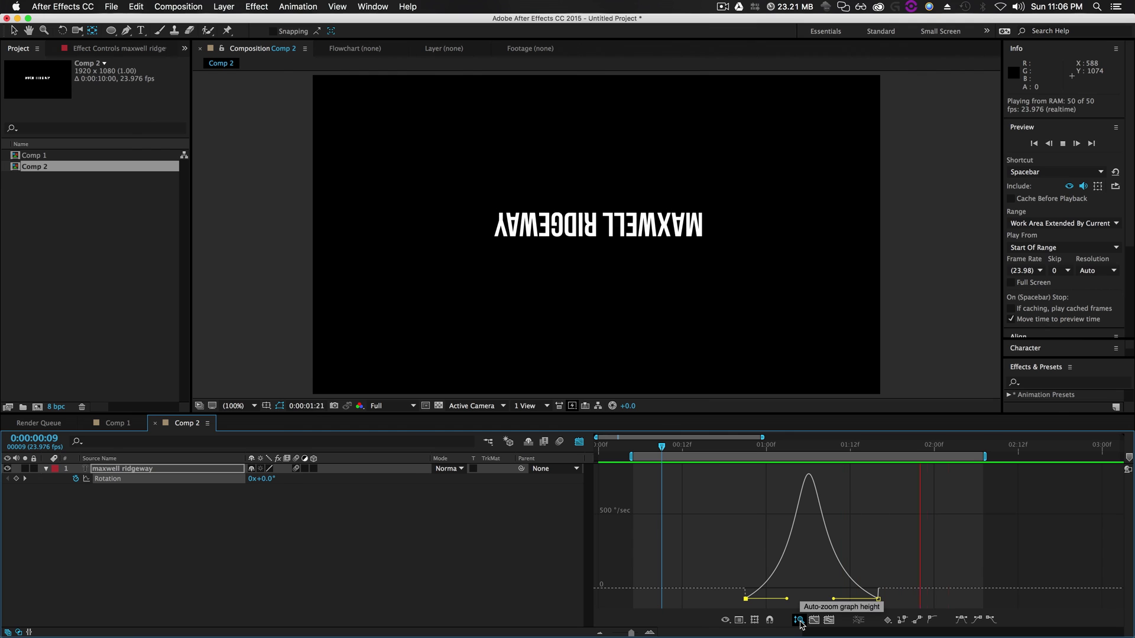
Deselect the title layer and stop the looping preview at 0:00:01:01
{"action": "right_click", "coordinate": [736, 550]}
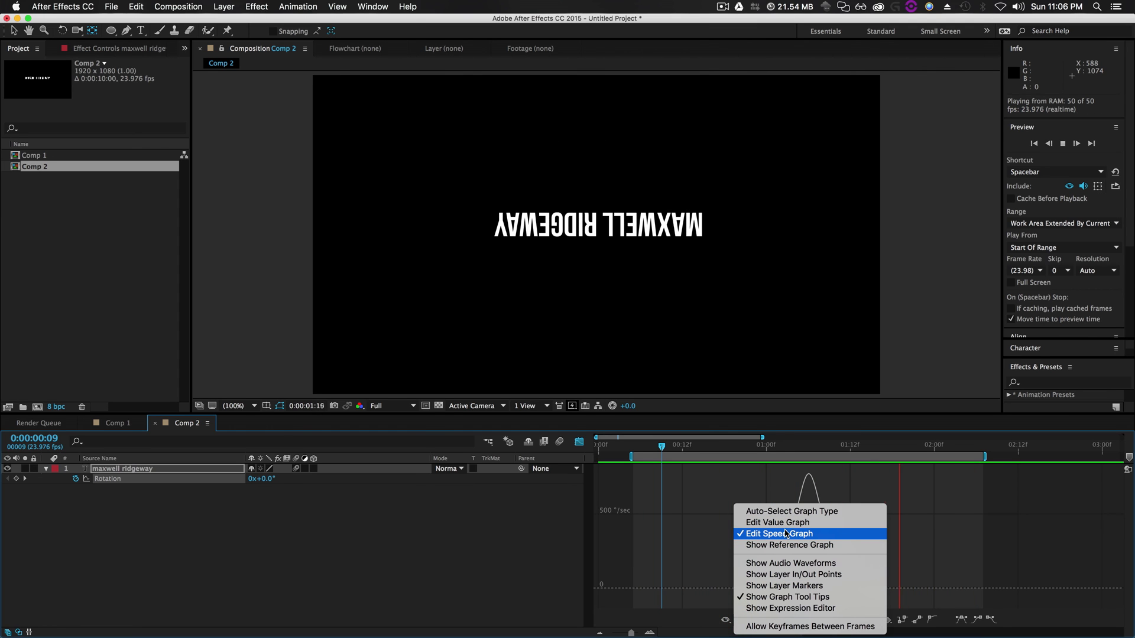
{"action": "left_click", "coordinate": [965, 585]}
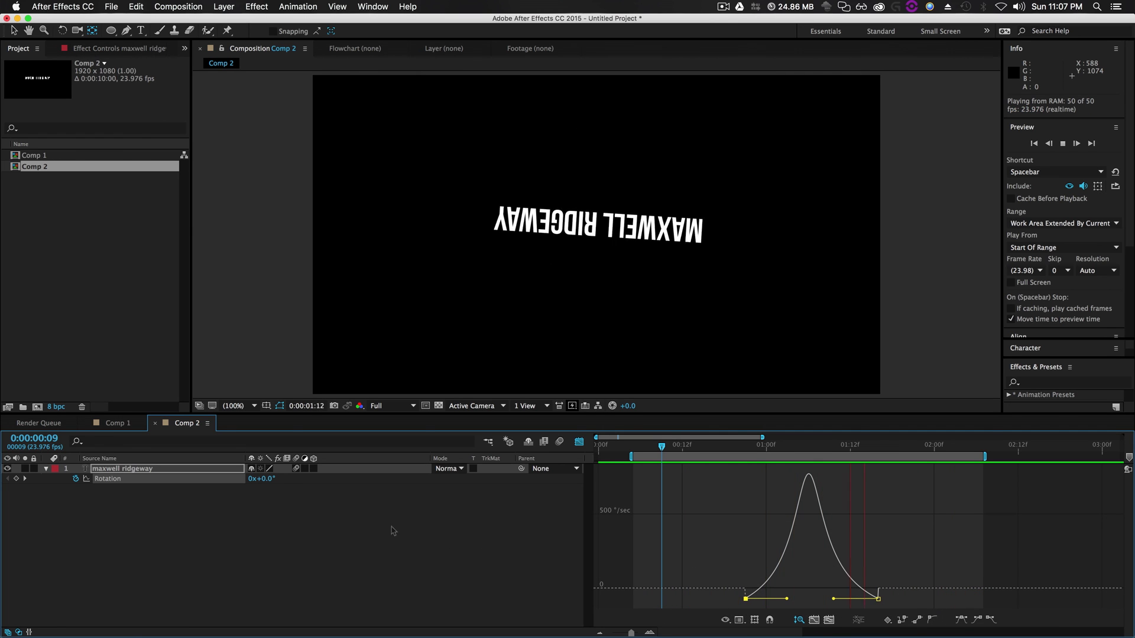
{"action": "left_click", "coordinate": [246, 532]}
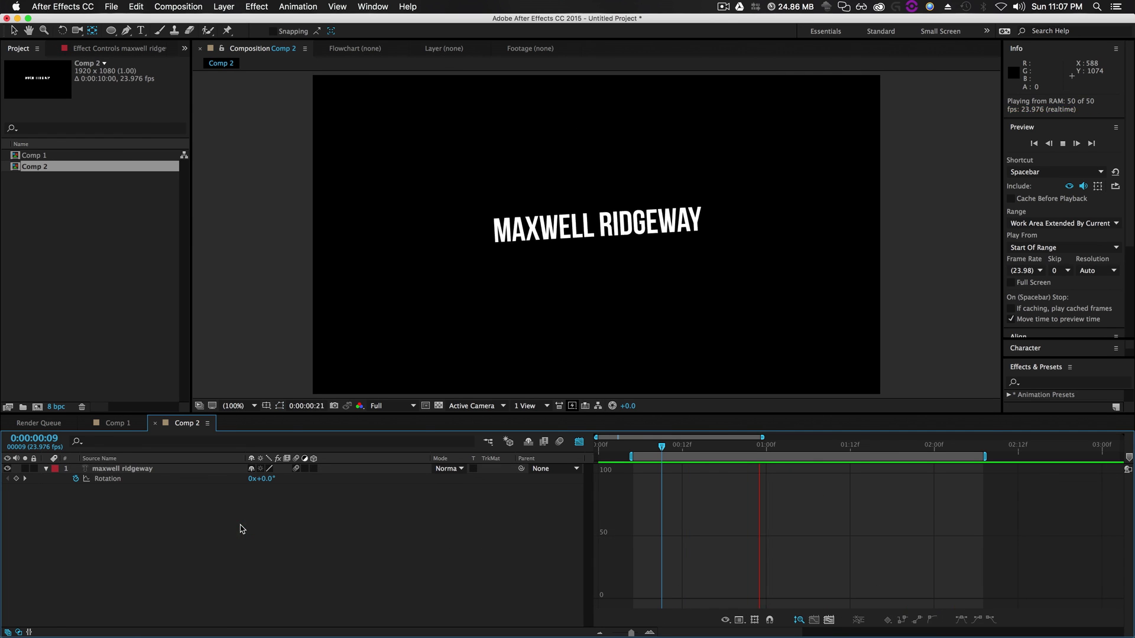
{"action": "key", "text": "space"}
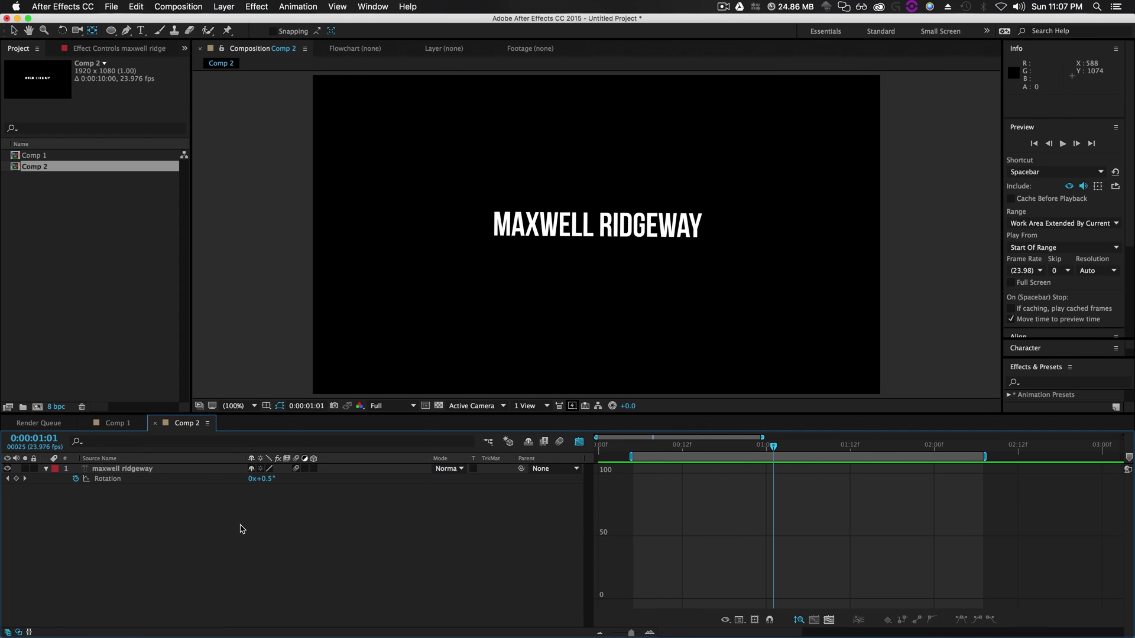